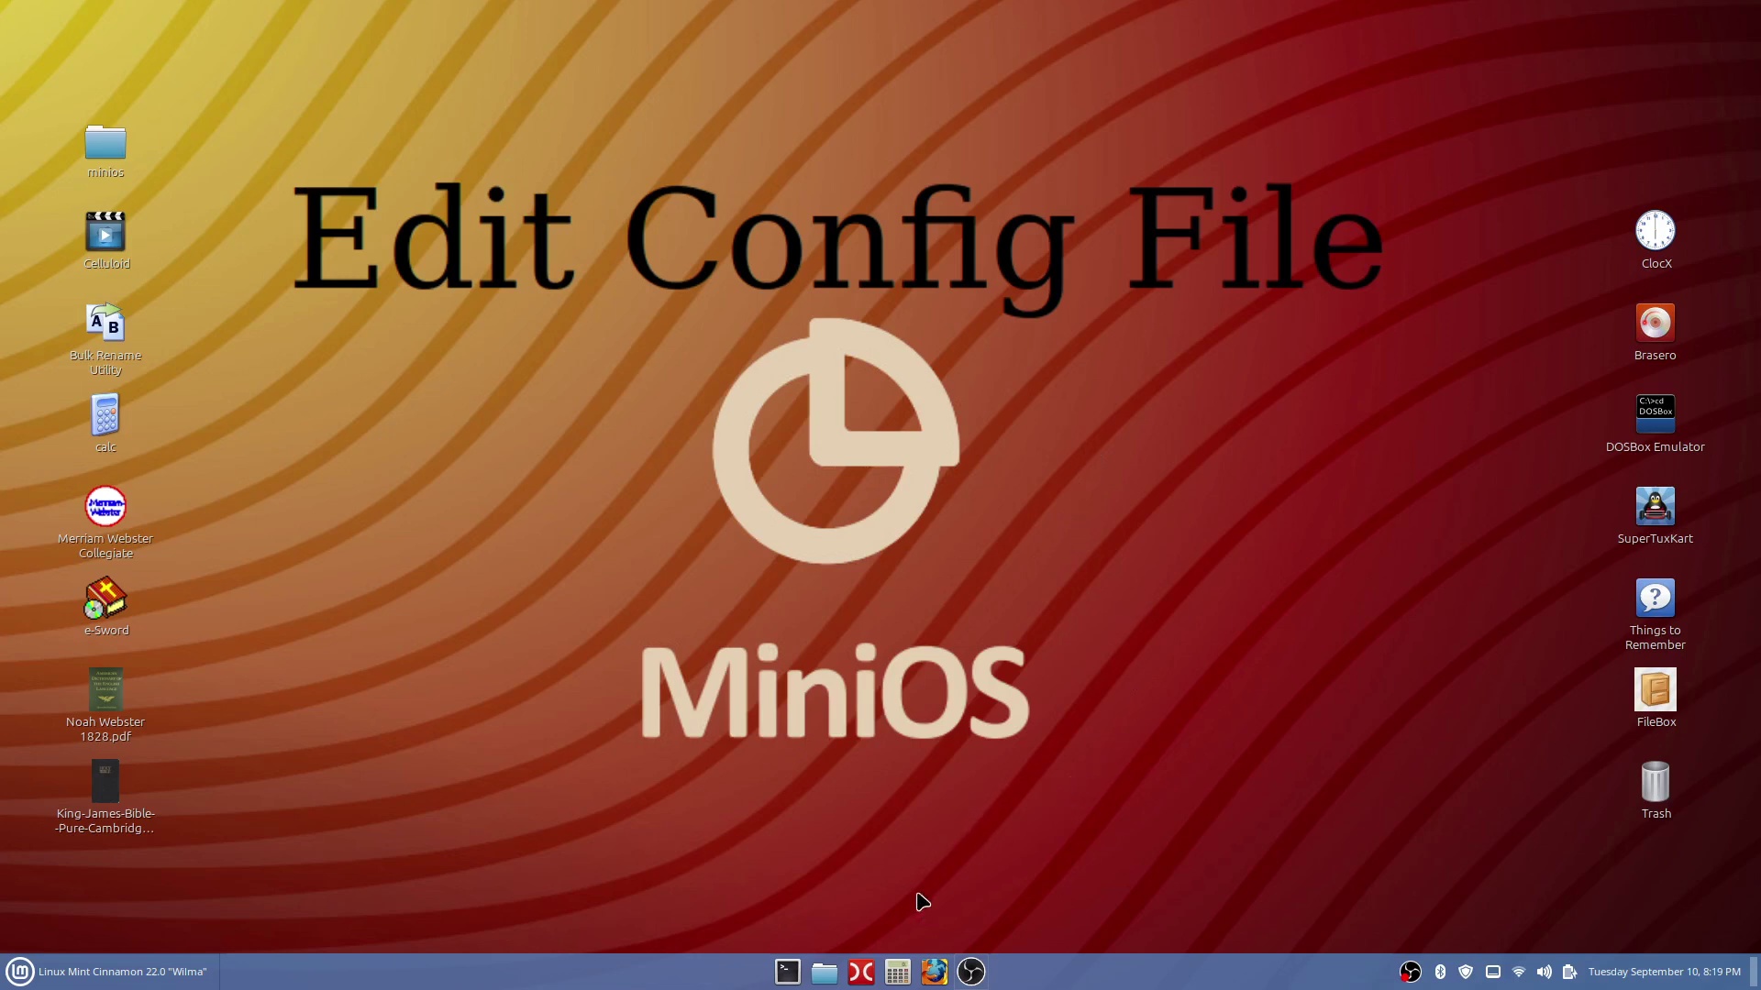
Open Files, centre the window, and show the MINIOS drive's contents.
left_click(825, 974)
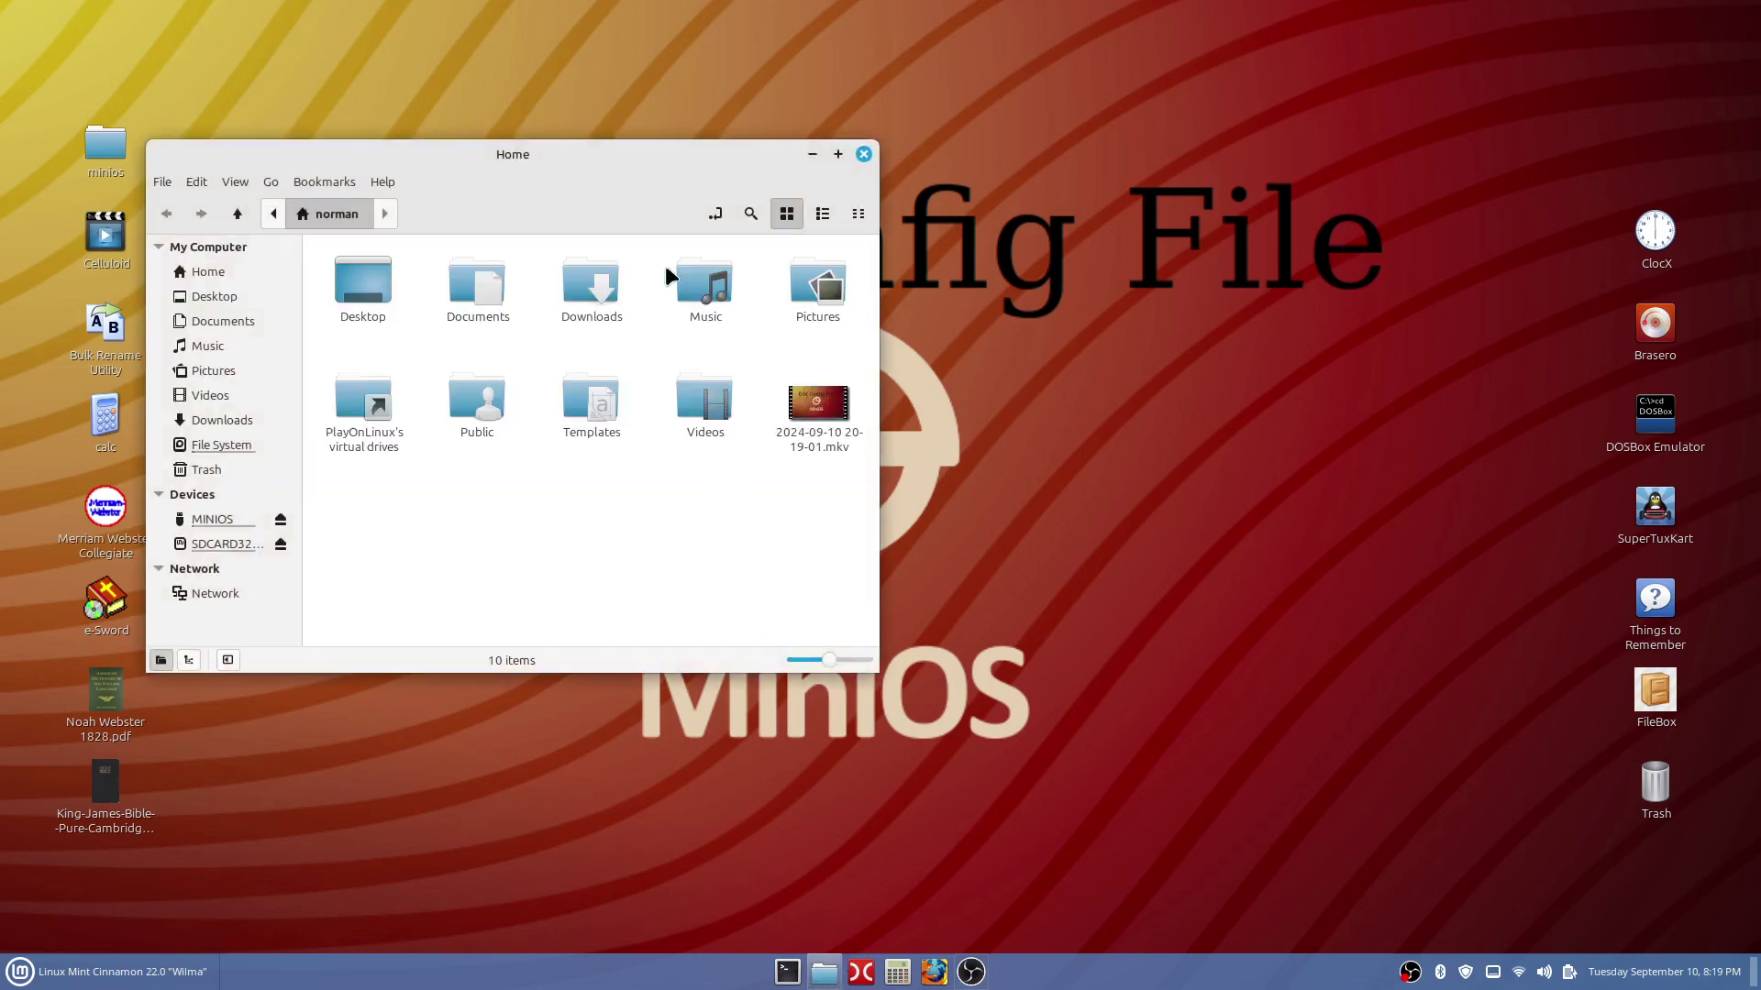
left_click_drag(668, 155, 952, 189)
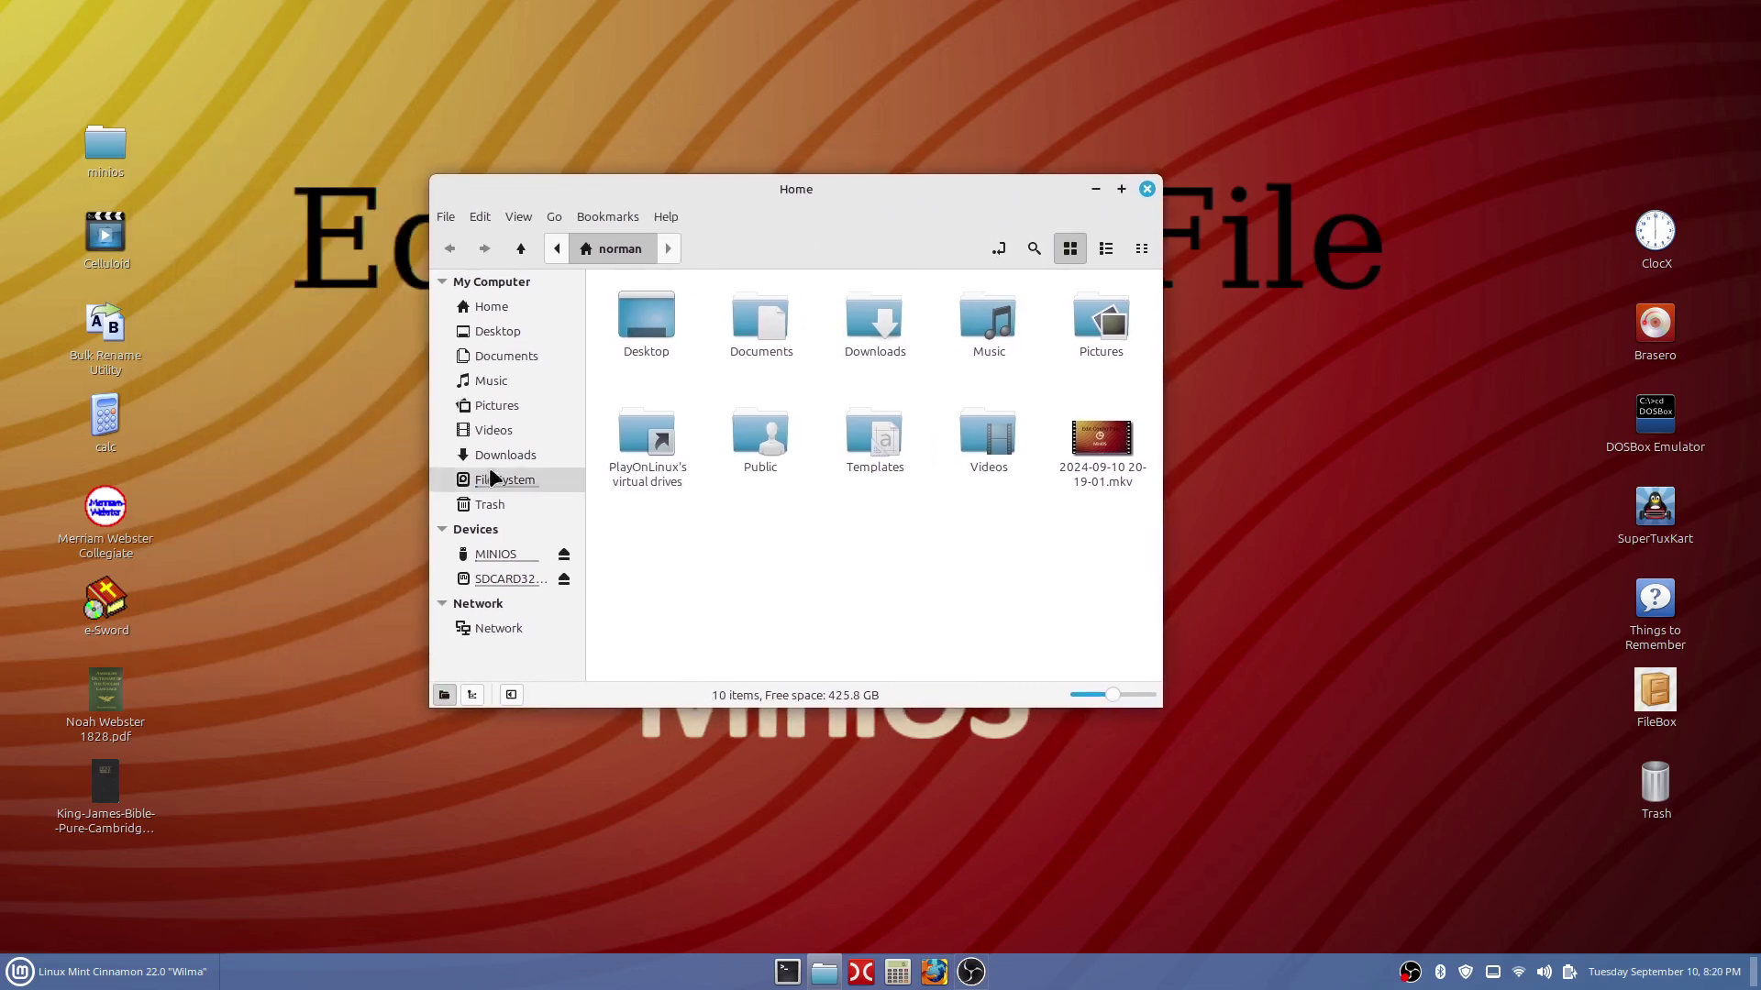
left_click(492, 560)
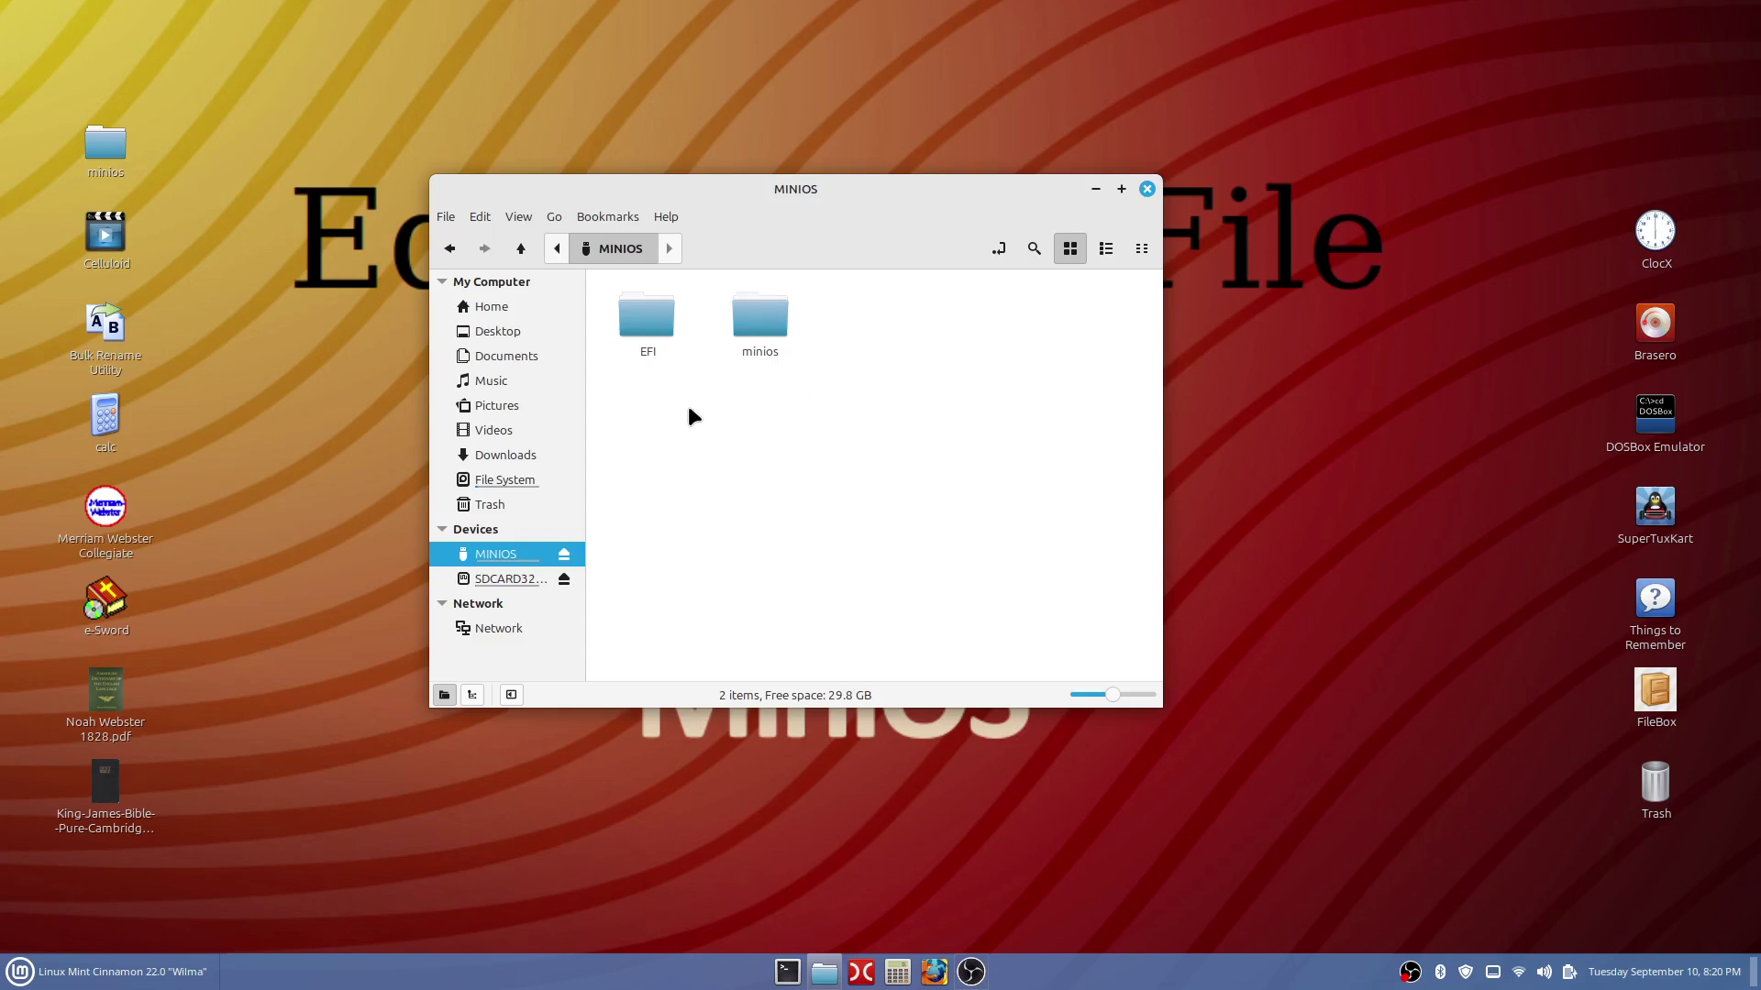
Glance at the desktop minios/minios.conf in the text editor, then close it.
double_click(106, 147)
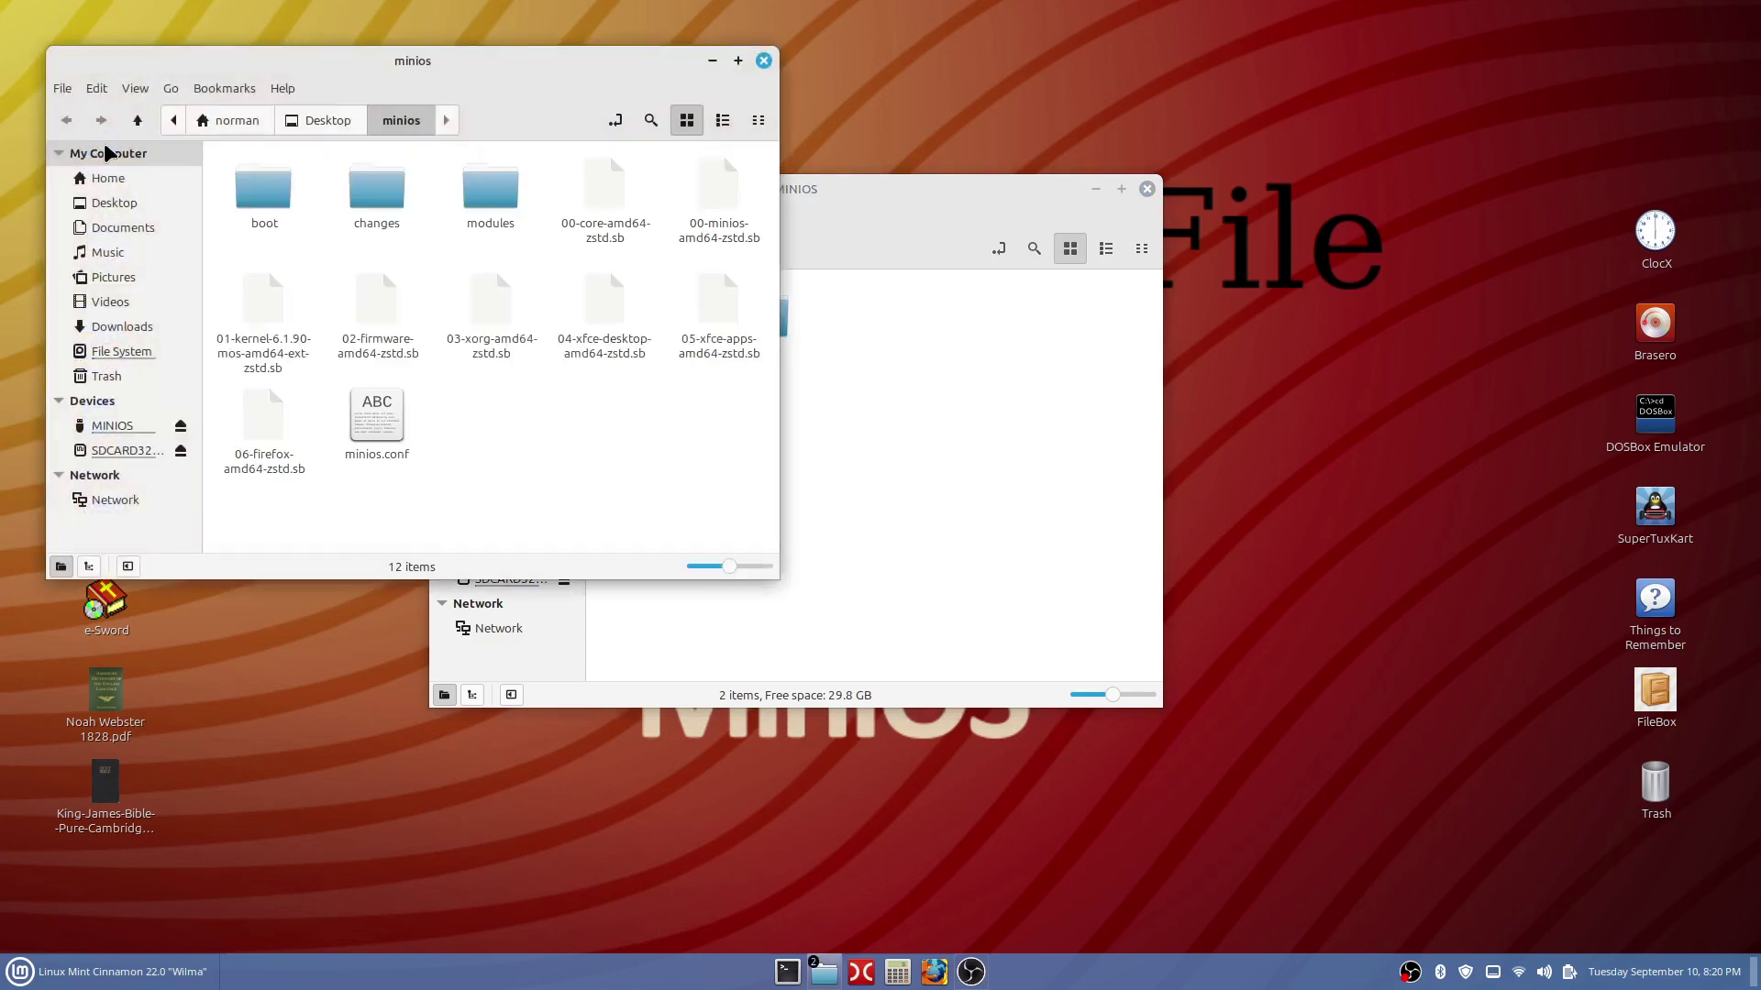
double_click(386, 424)
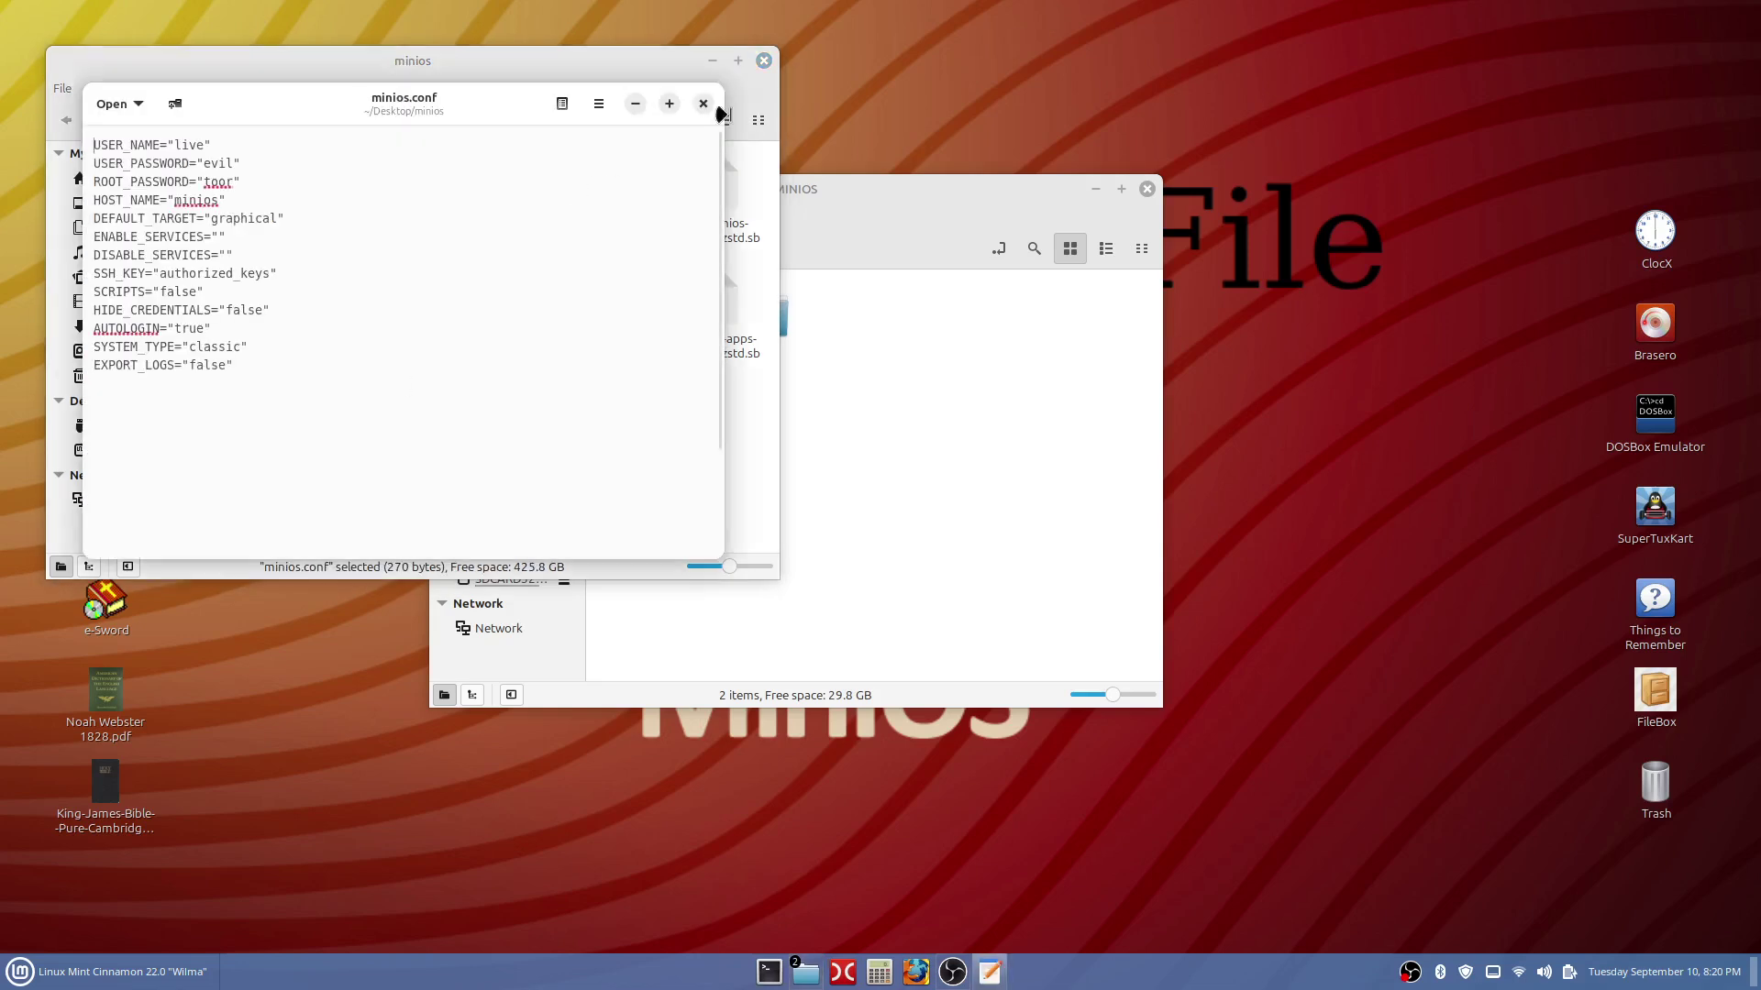
left_click(702, 101)
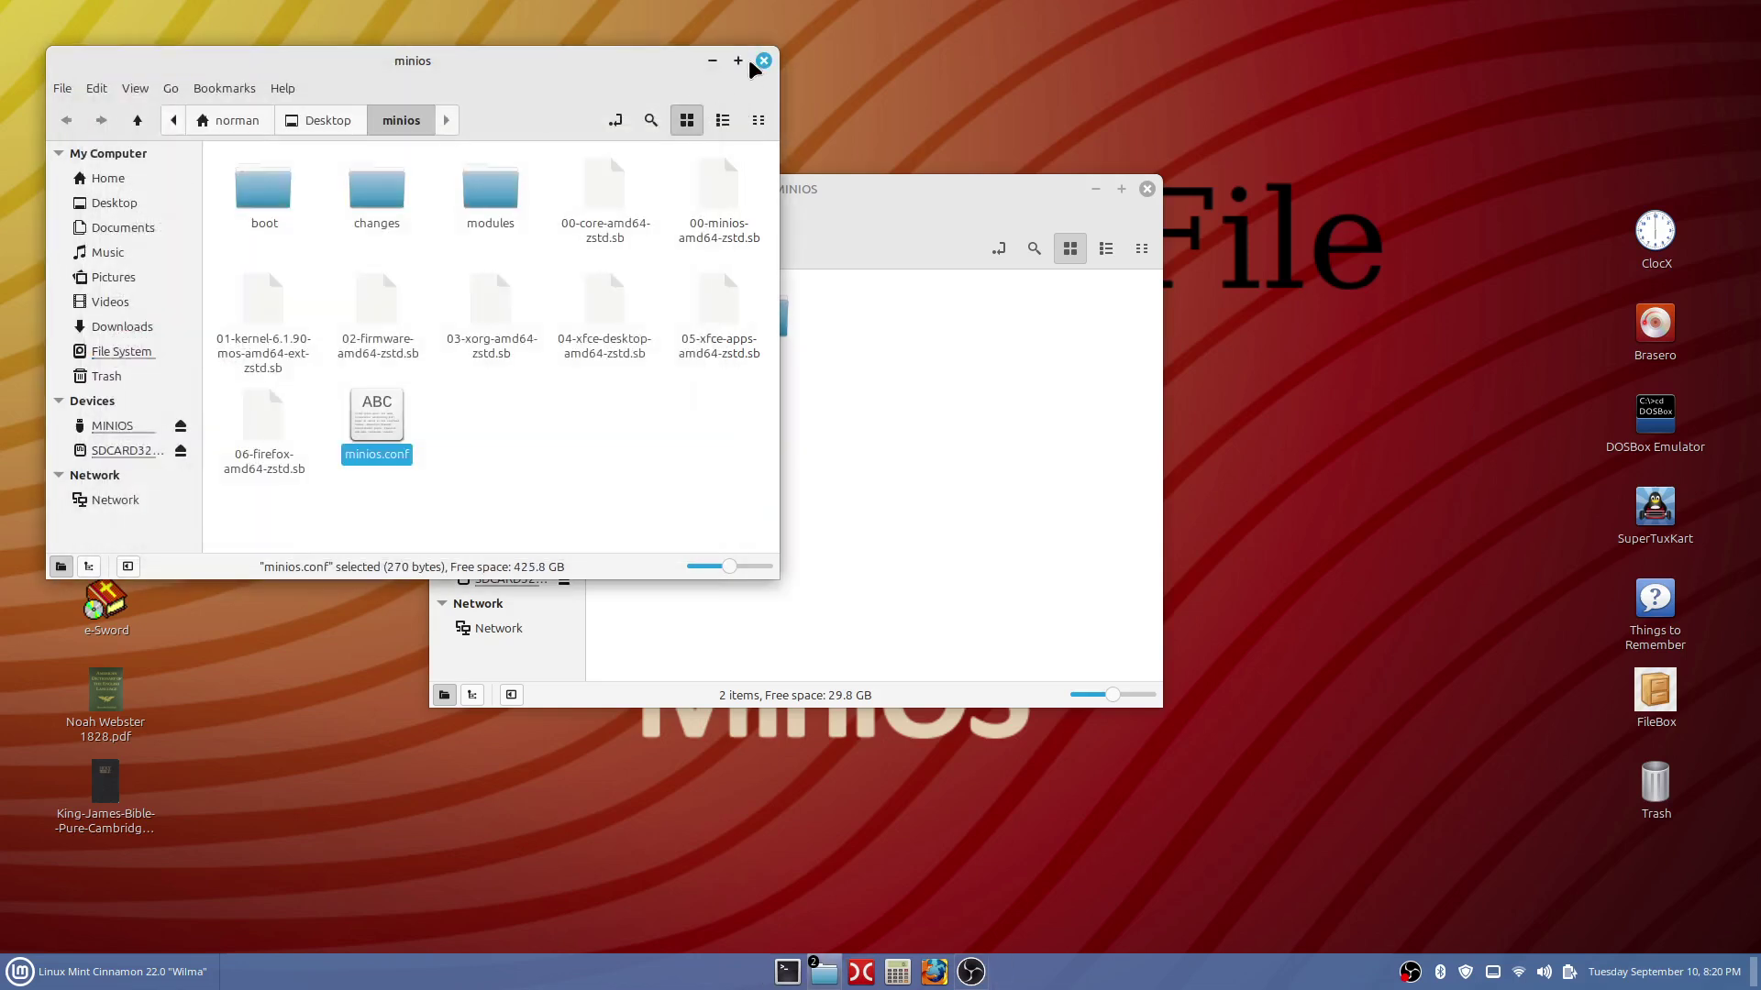
Open the drive's minios folder and drag minios.conf onto the desktop.
left_click(759, 59)
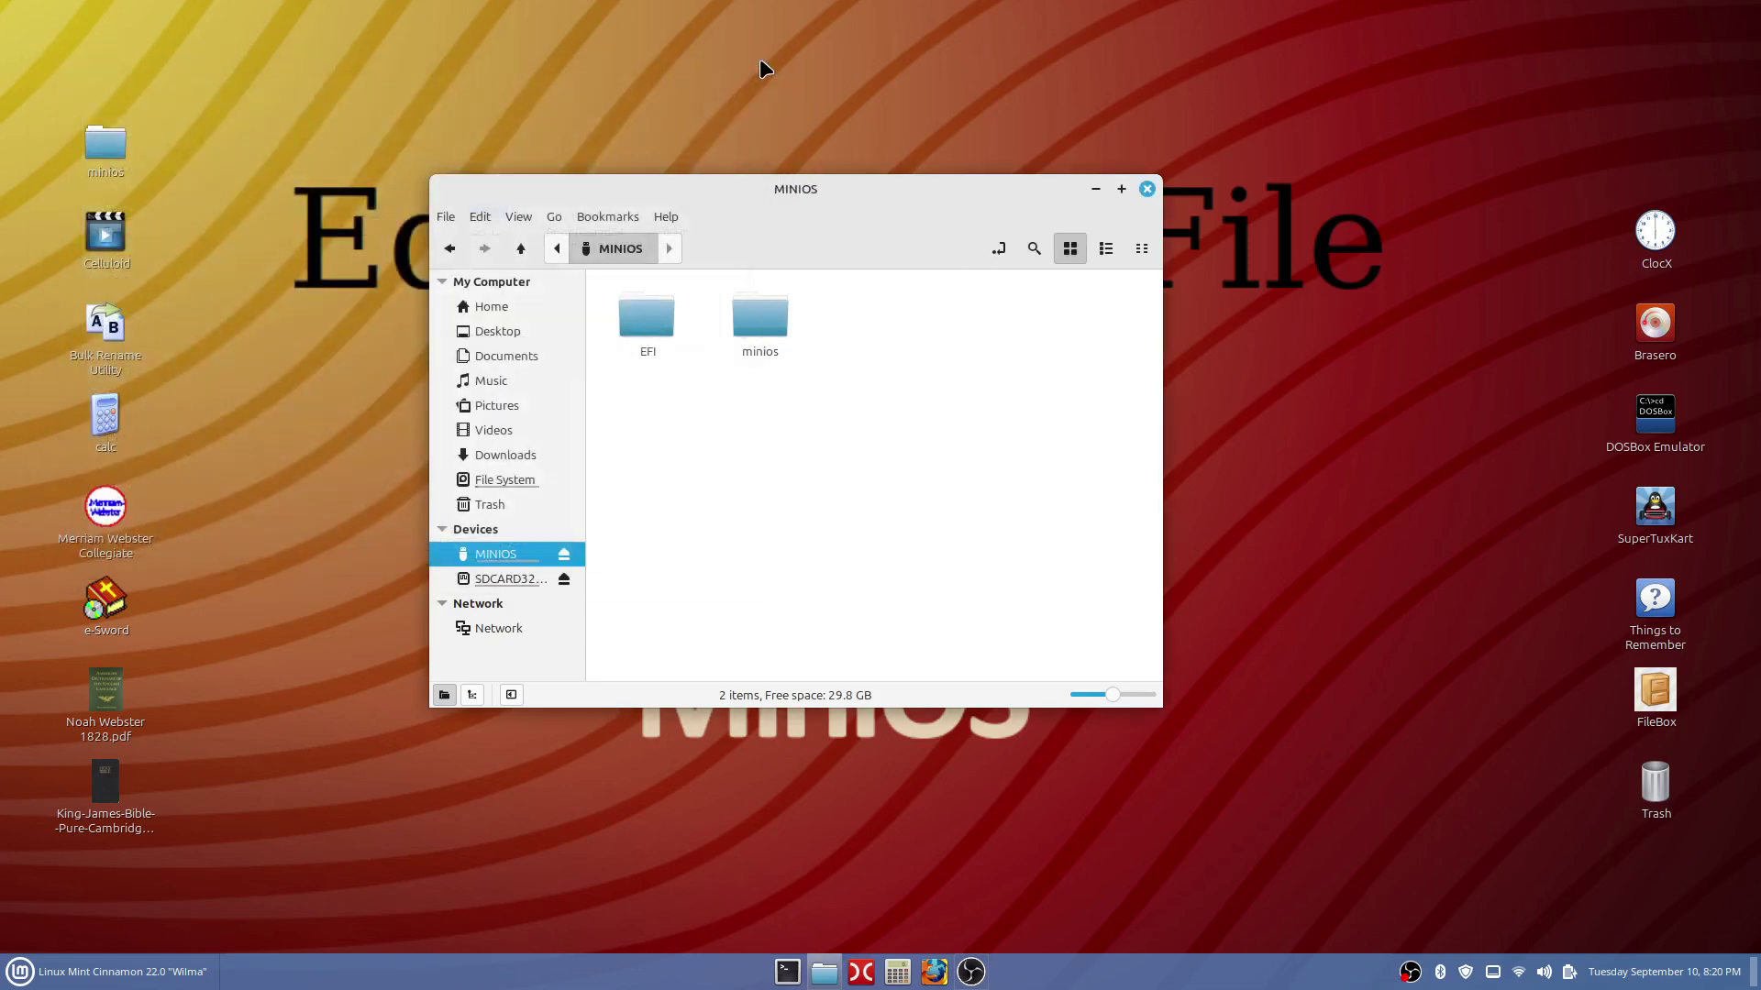
double_click(748, 321)
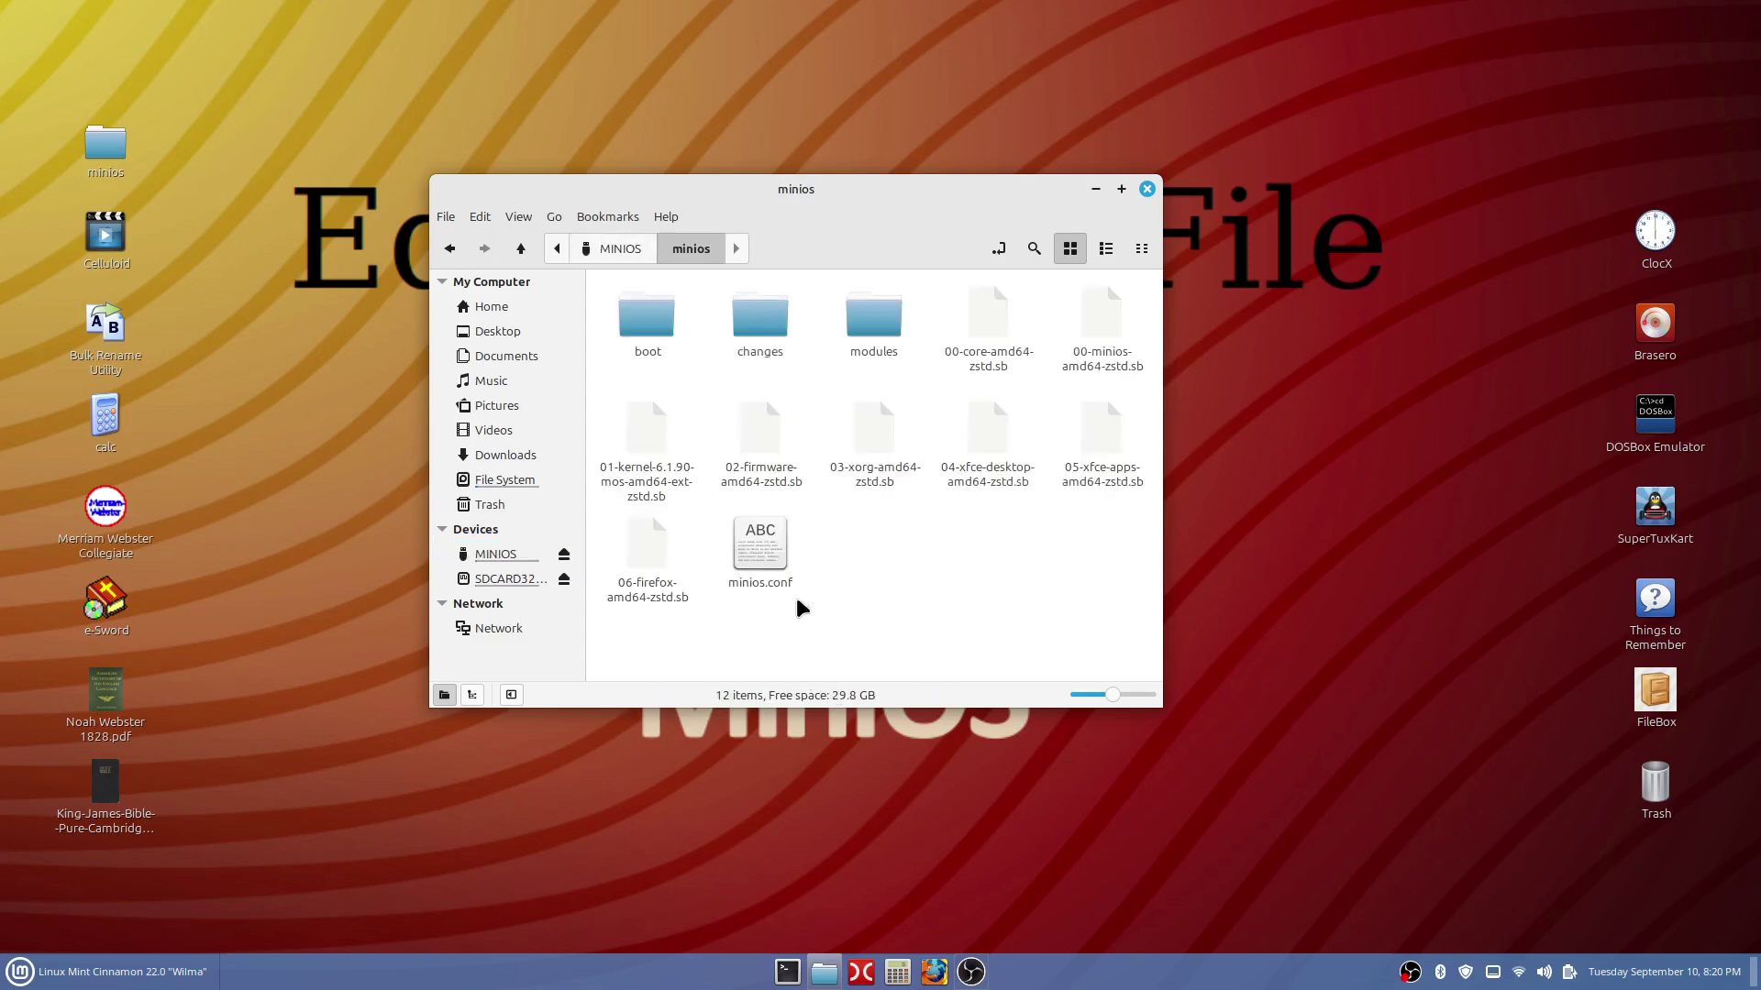
left_click(761, 547)
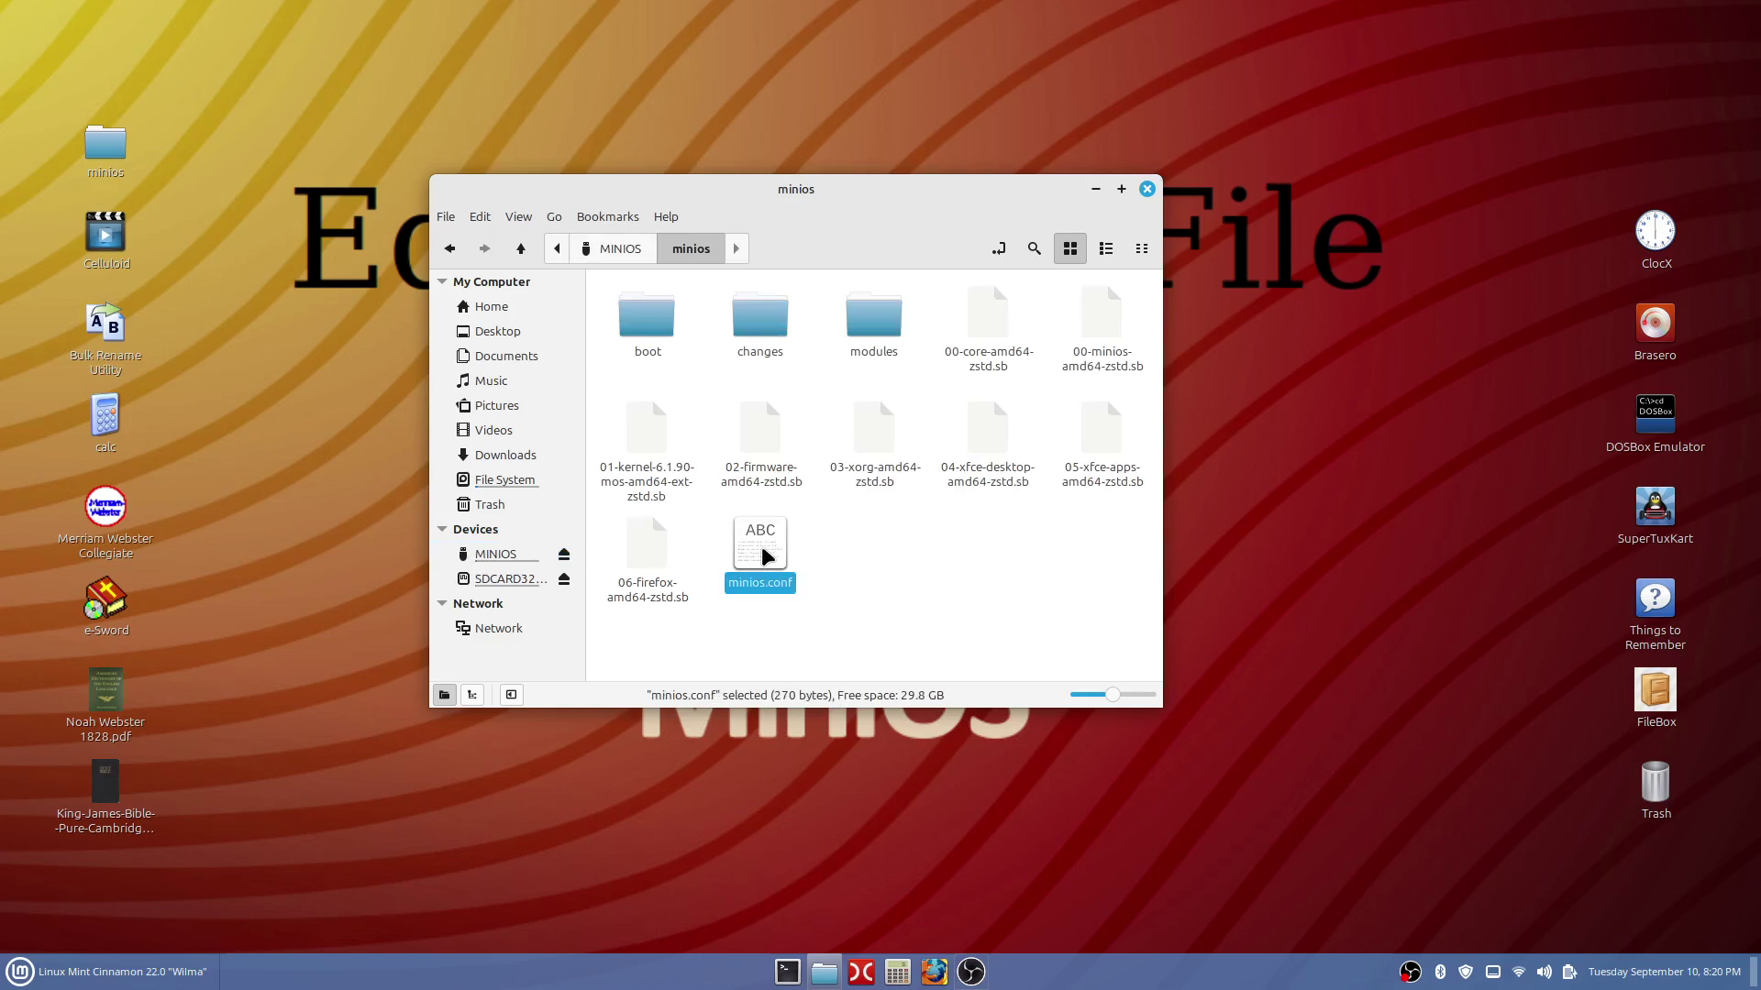
left_click_drag(761, 547, 235, 149)
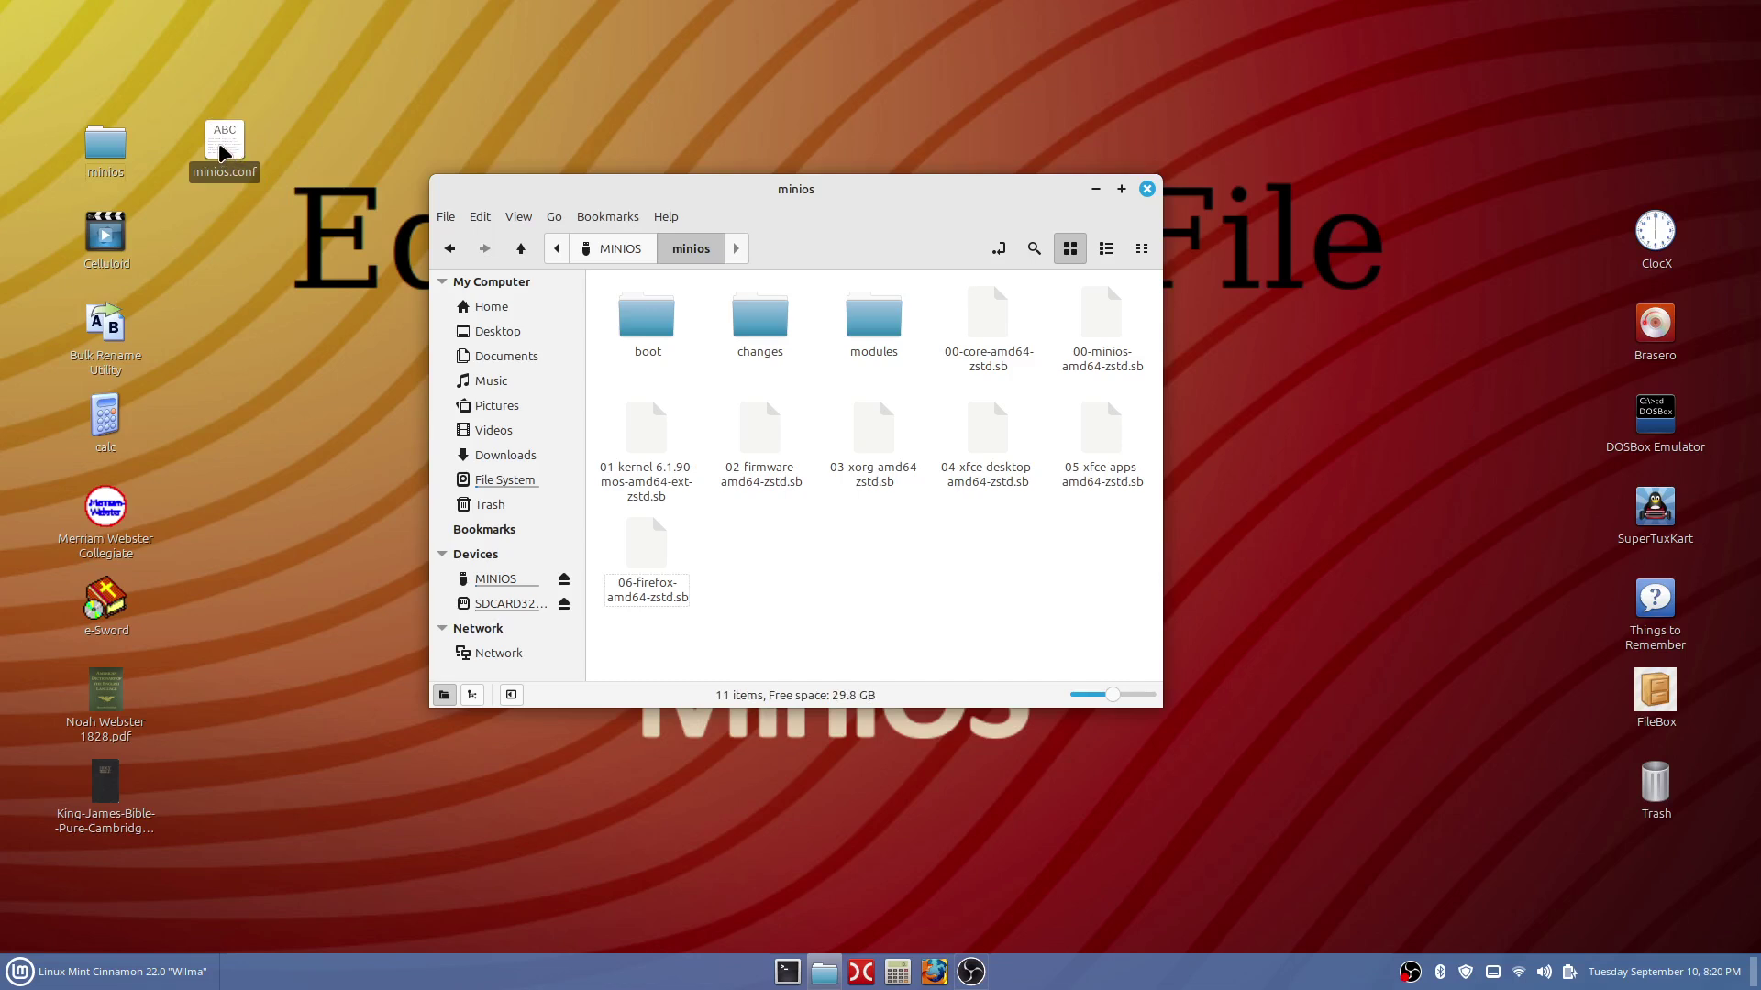
Drag the desktop minios.conf back into the drive folder, copy it via Edit > Copy, then close Nemo.
left_click(220, 151)
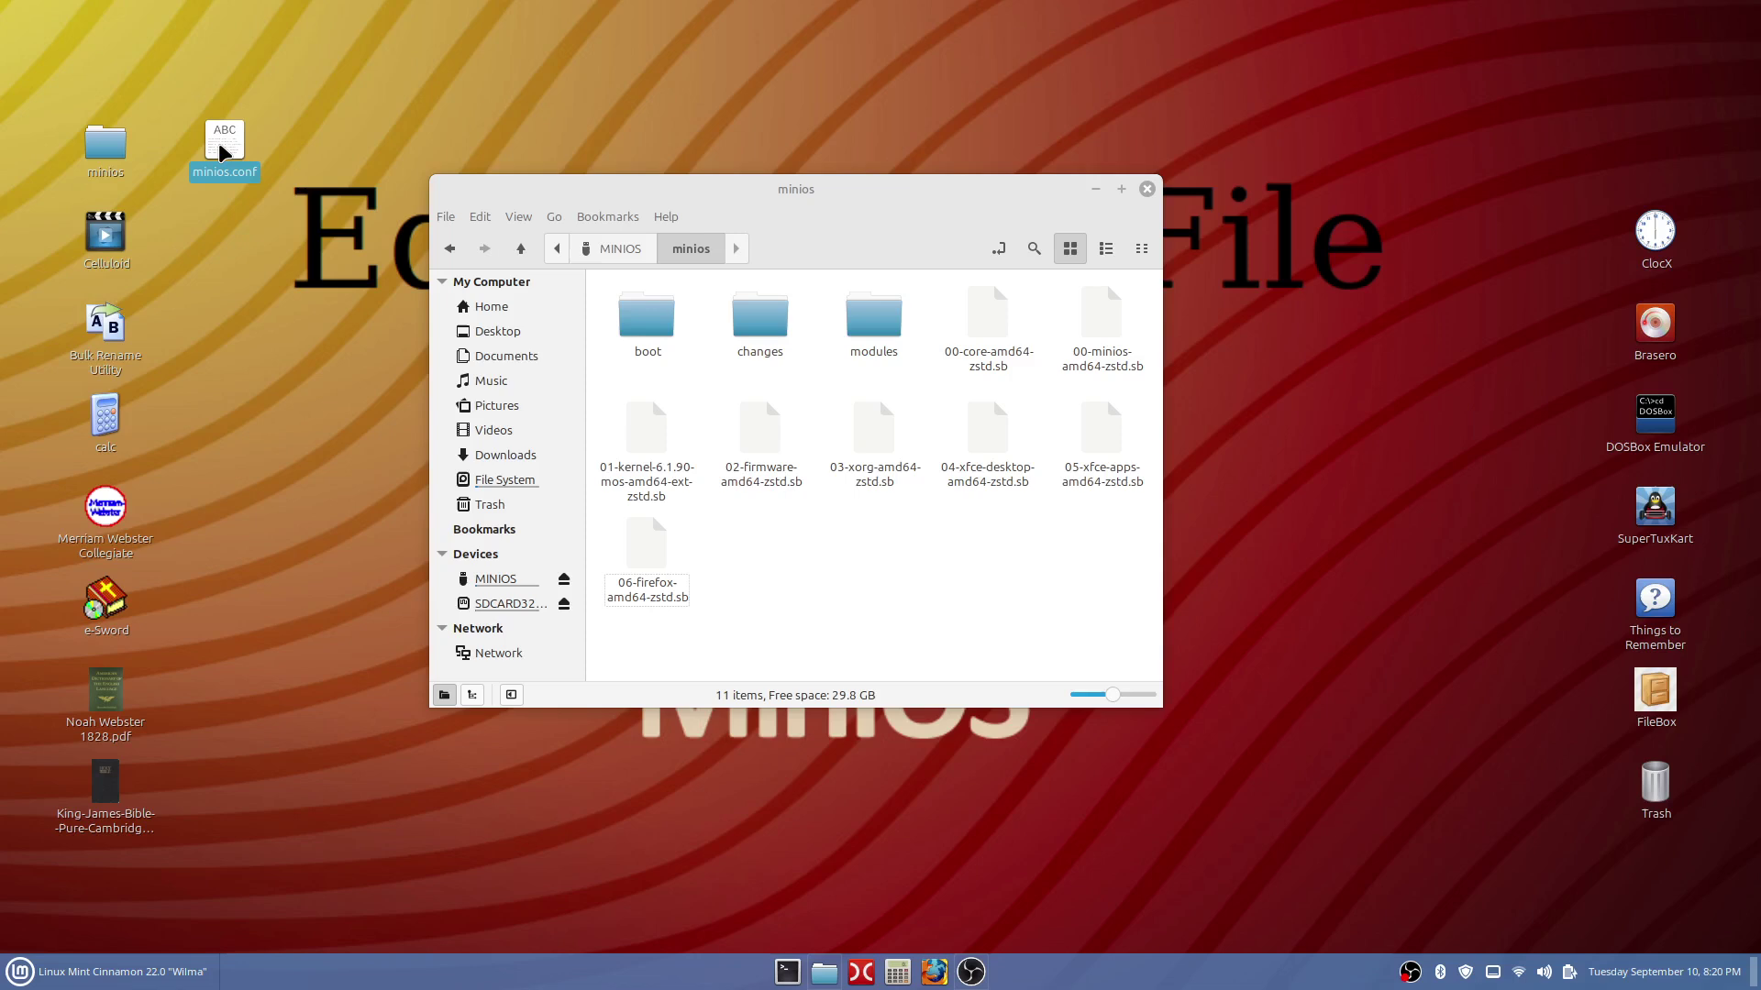
left_click_drag(218, 150, 750, 555)
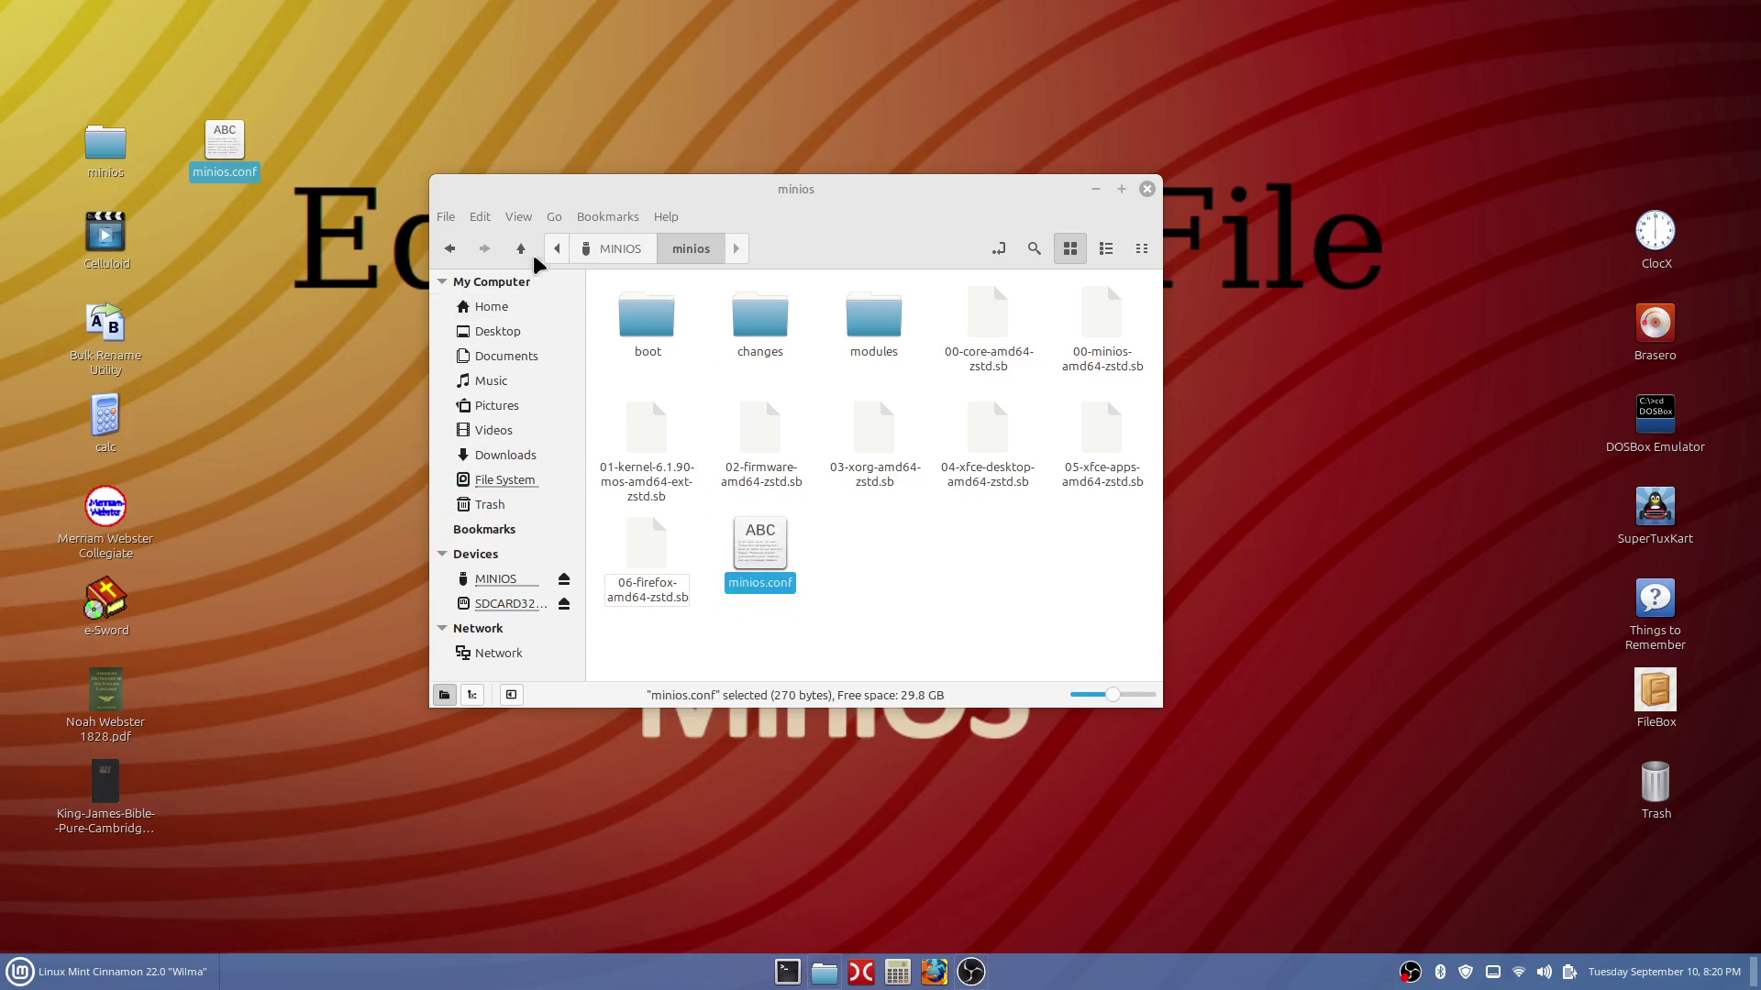
left_click(480, 214)
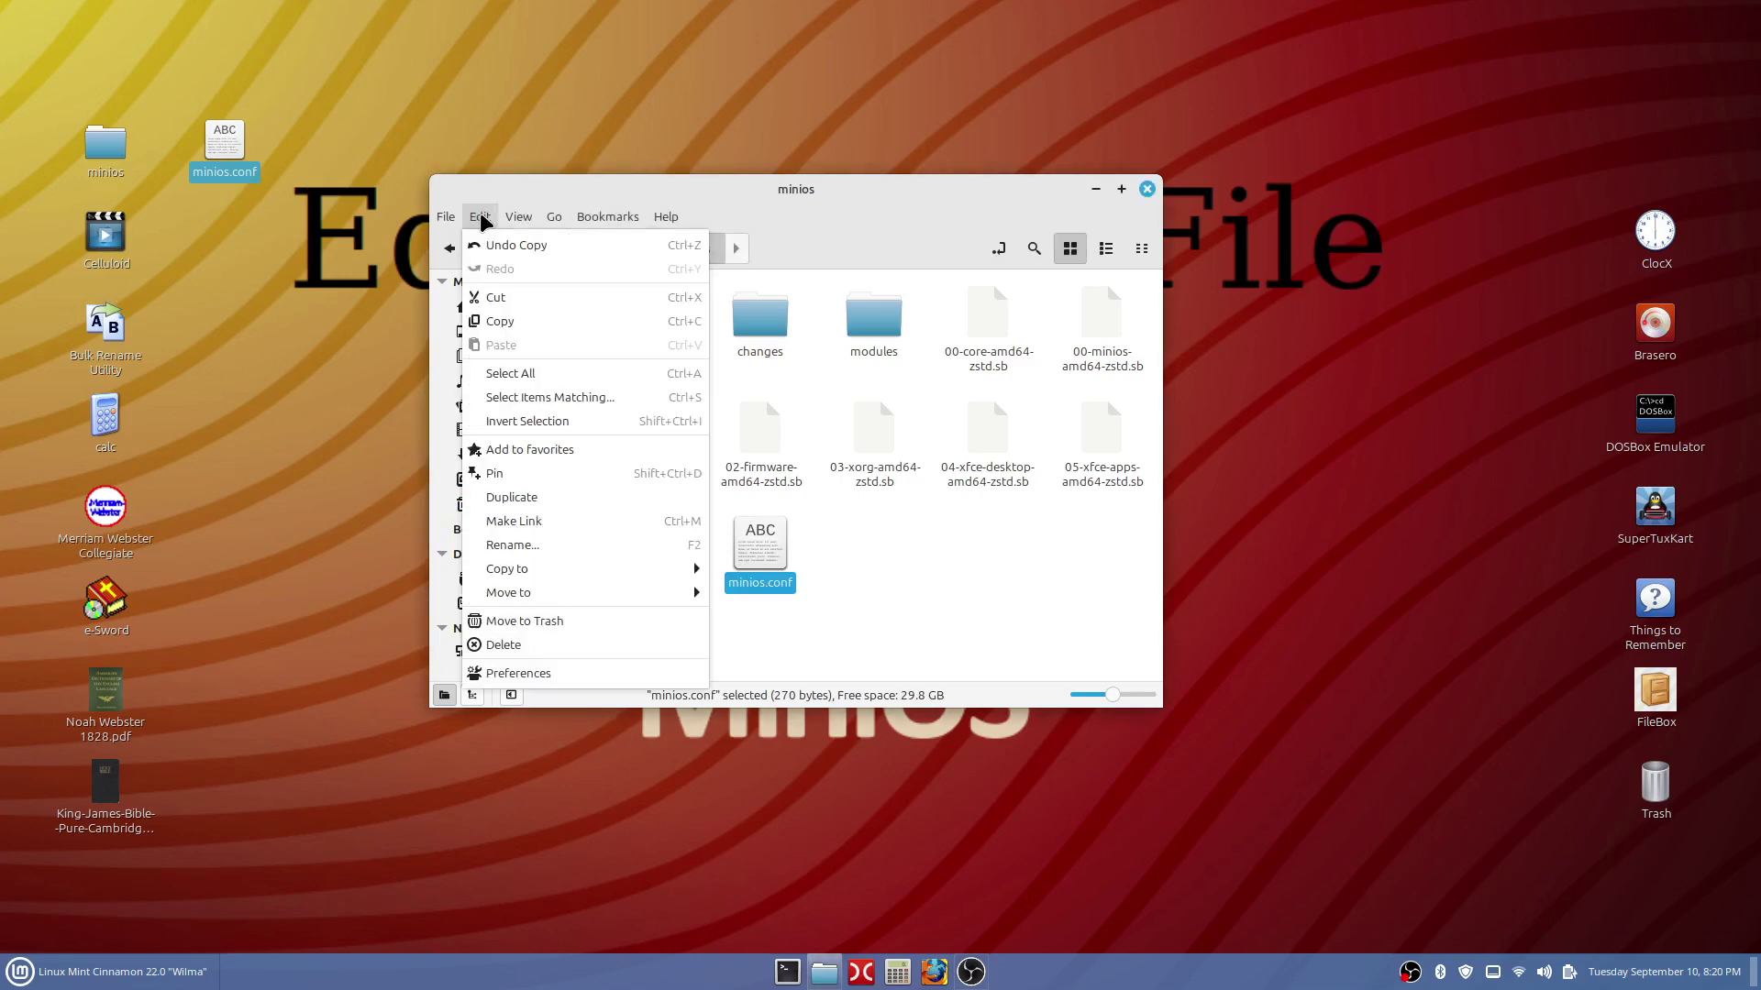
left_click(543, 323)
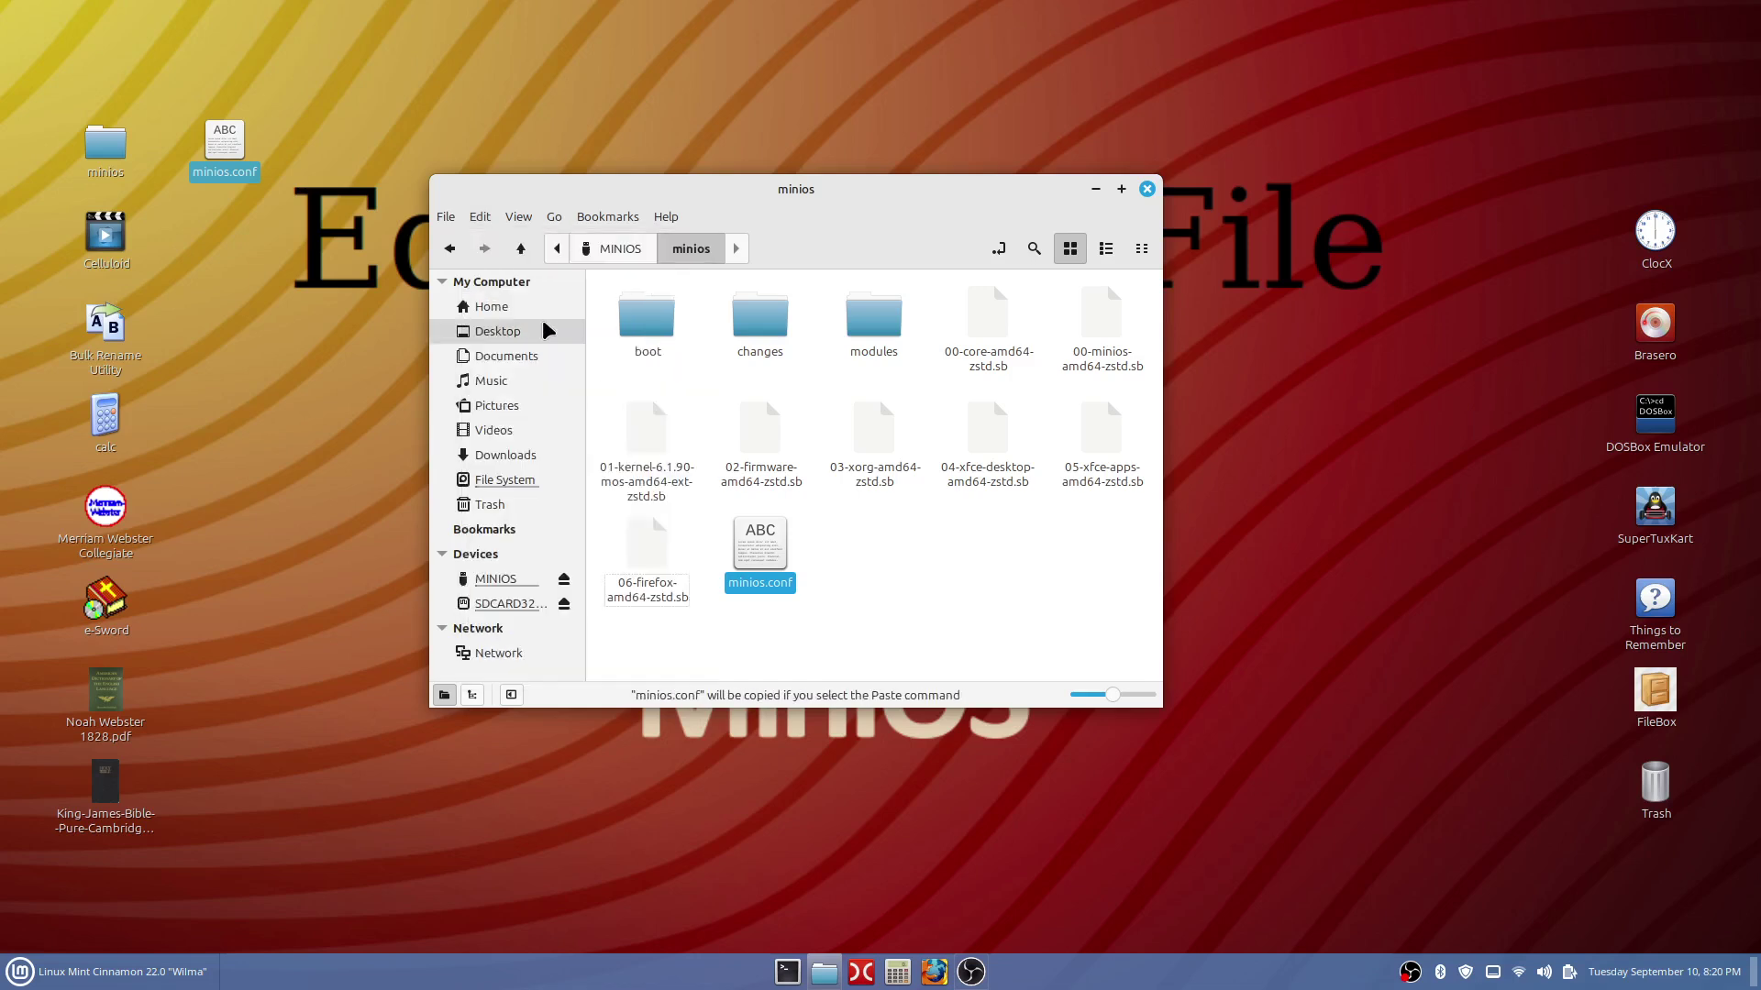
left_click(363, 130)
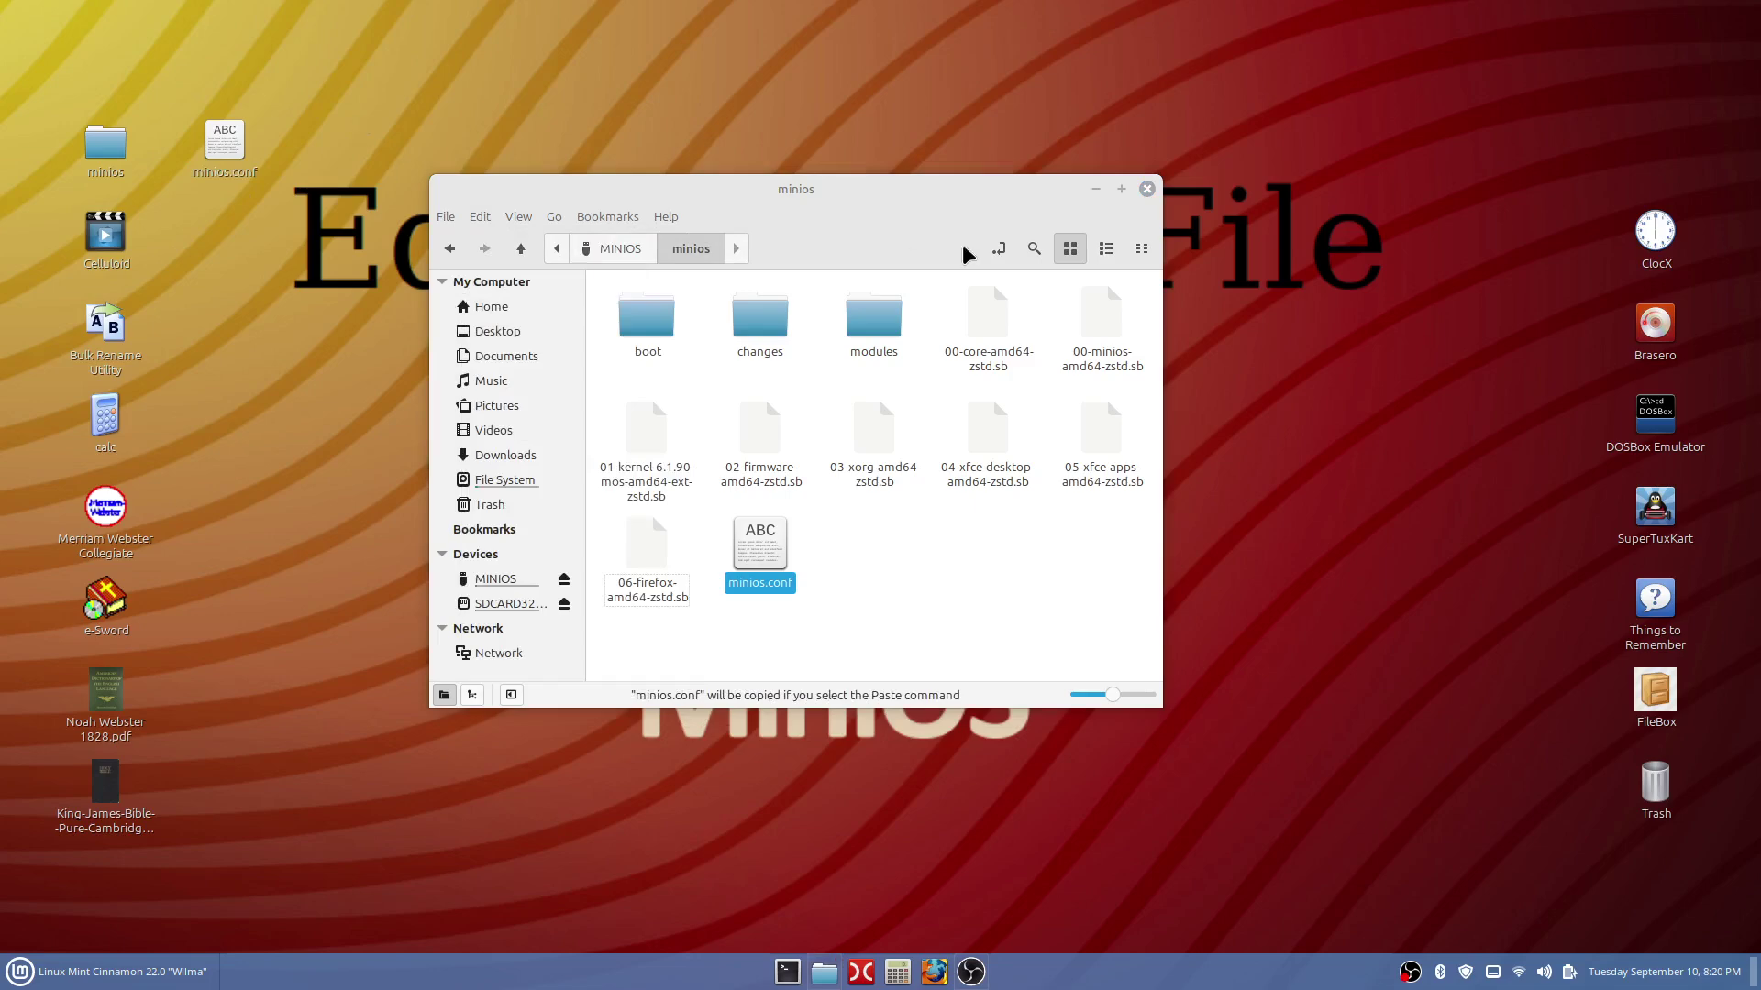
left_click(1148, 190)
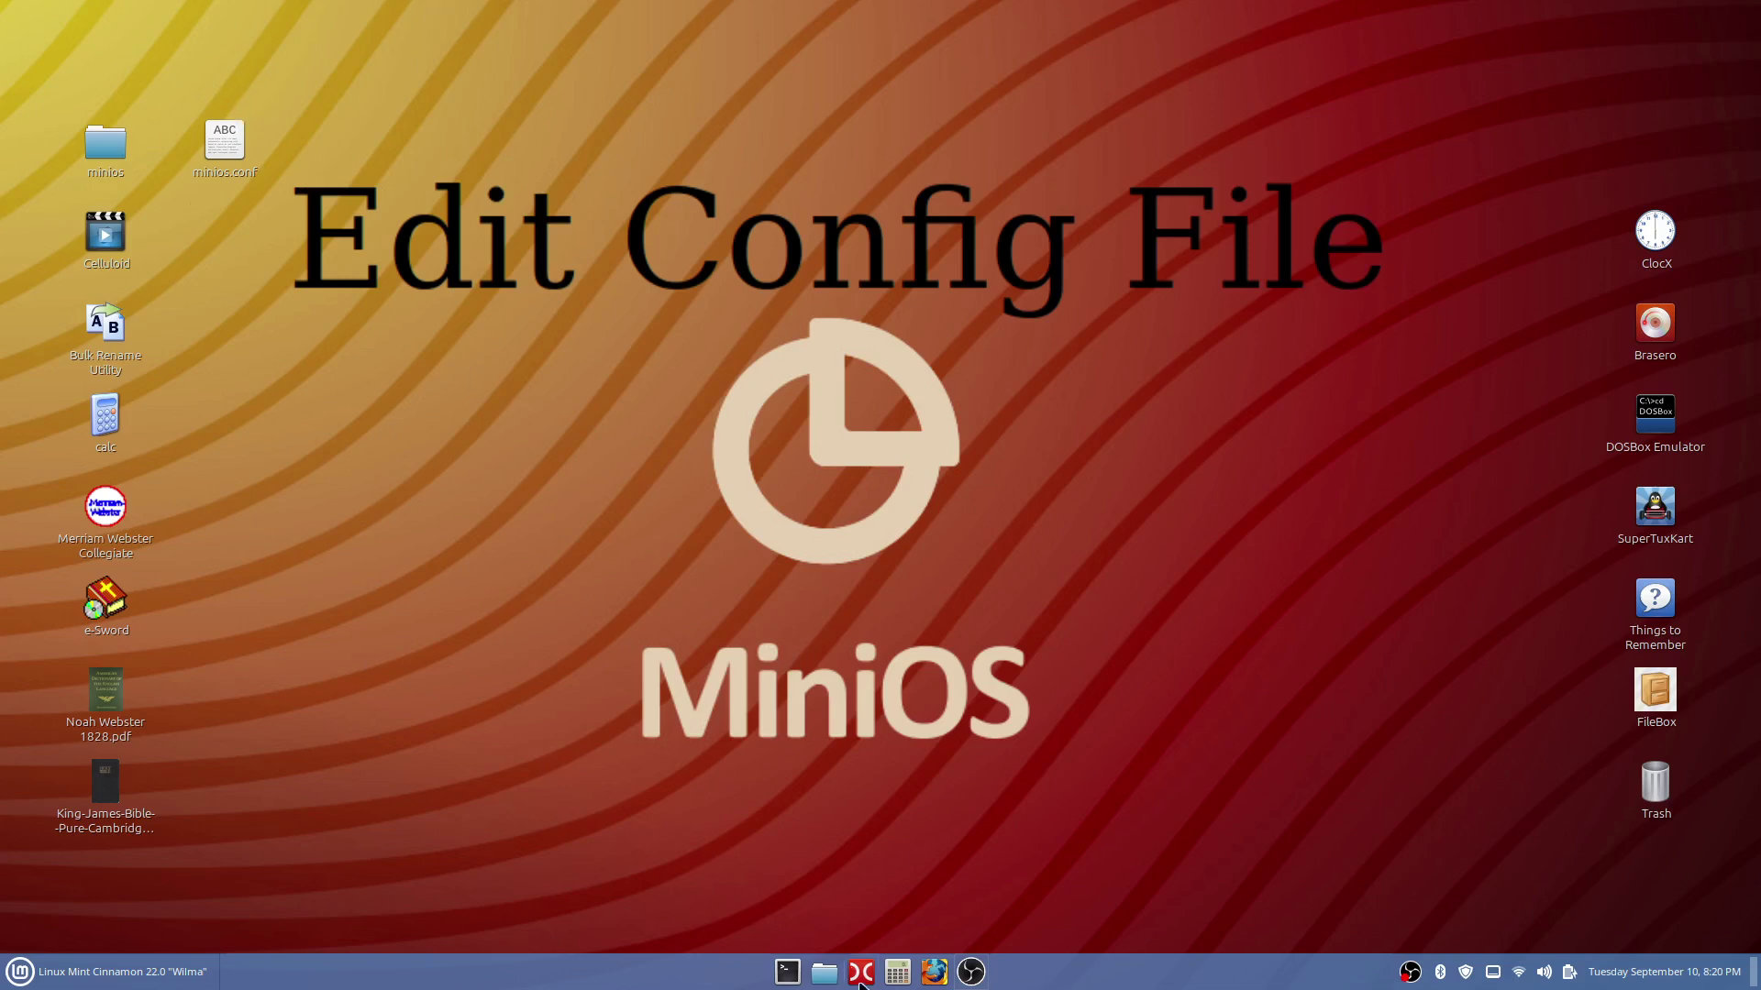
Open Files, go to MINIOS > minios, and open minios.conf in the text editor.
left_click(824, 978)
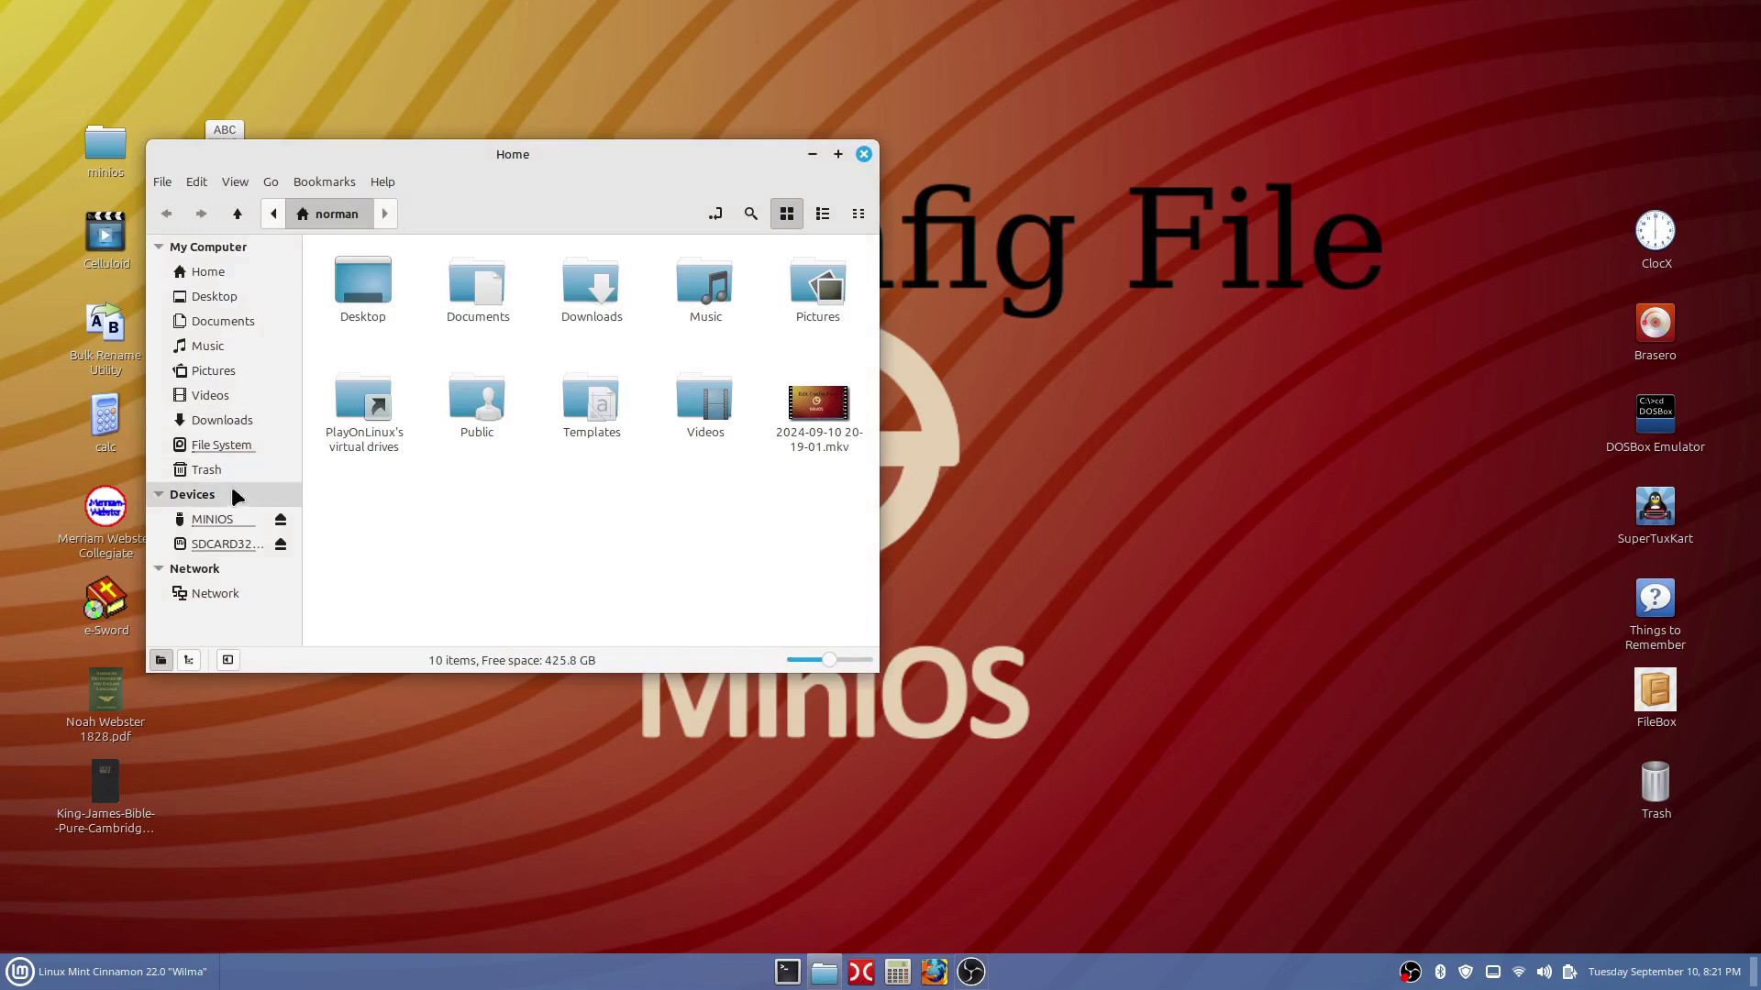
left_click(230, 521)
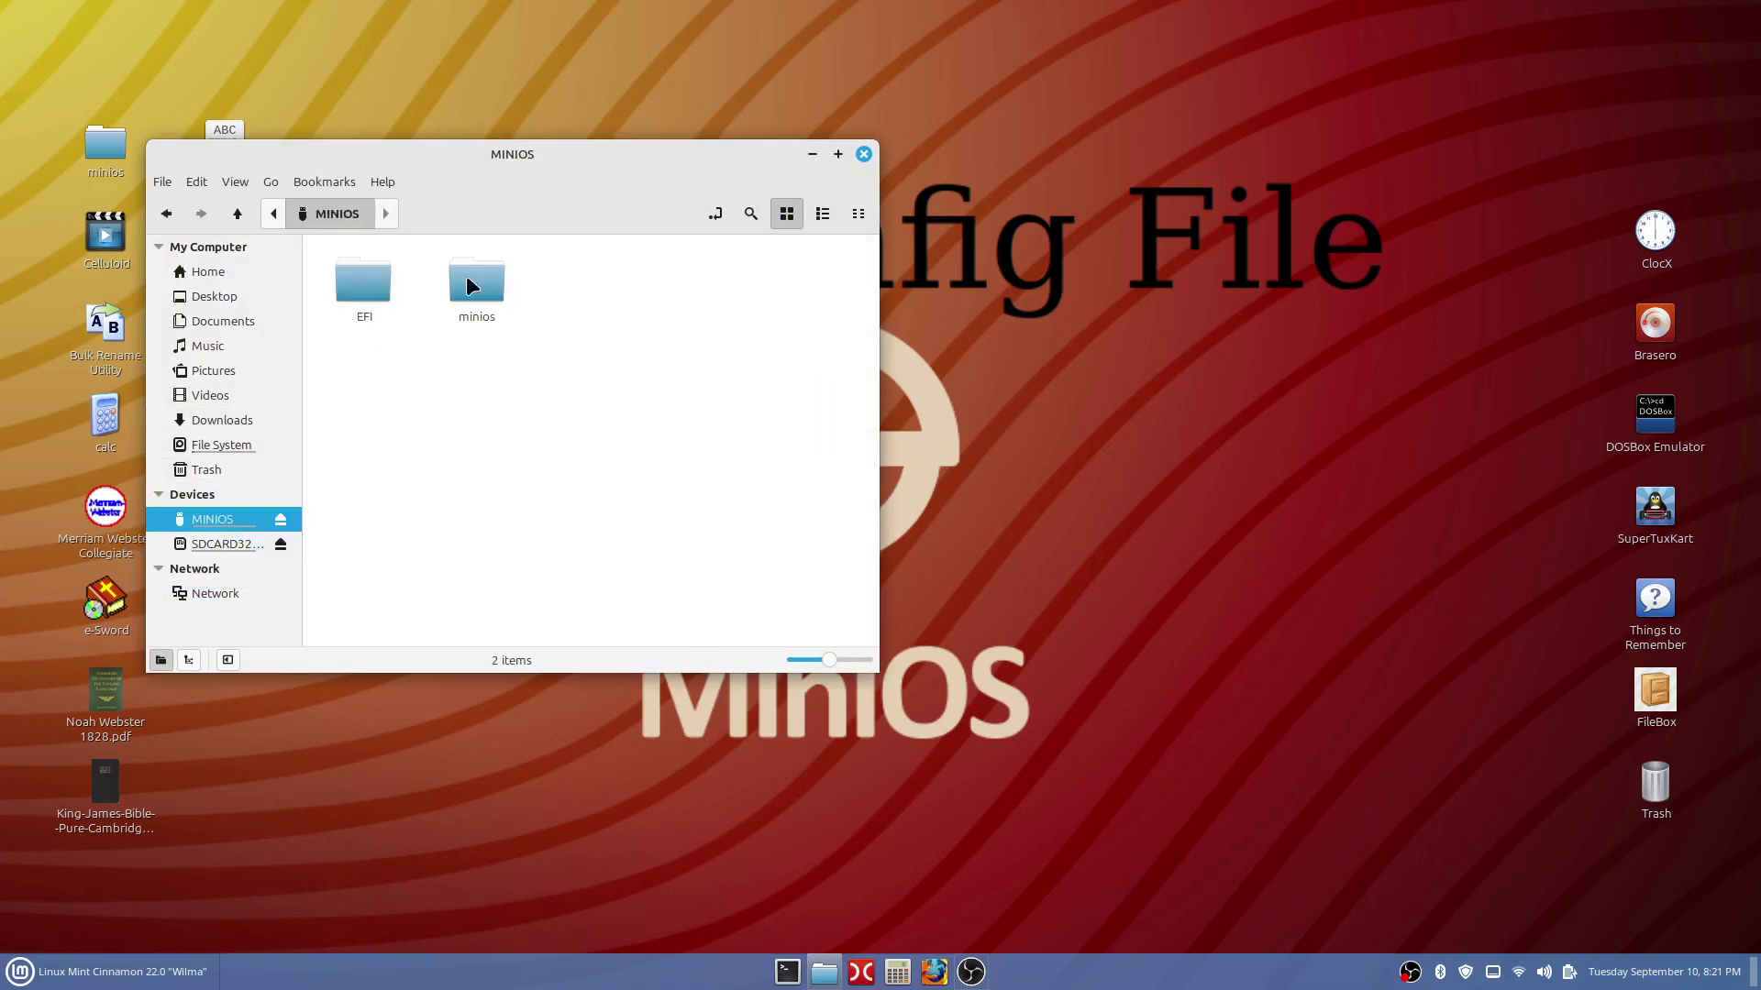
left_click_drag(602, 157, 1109, 186)
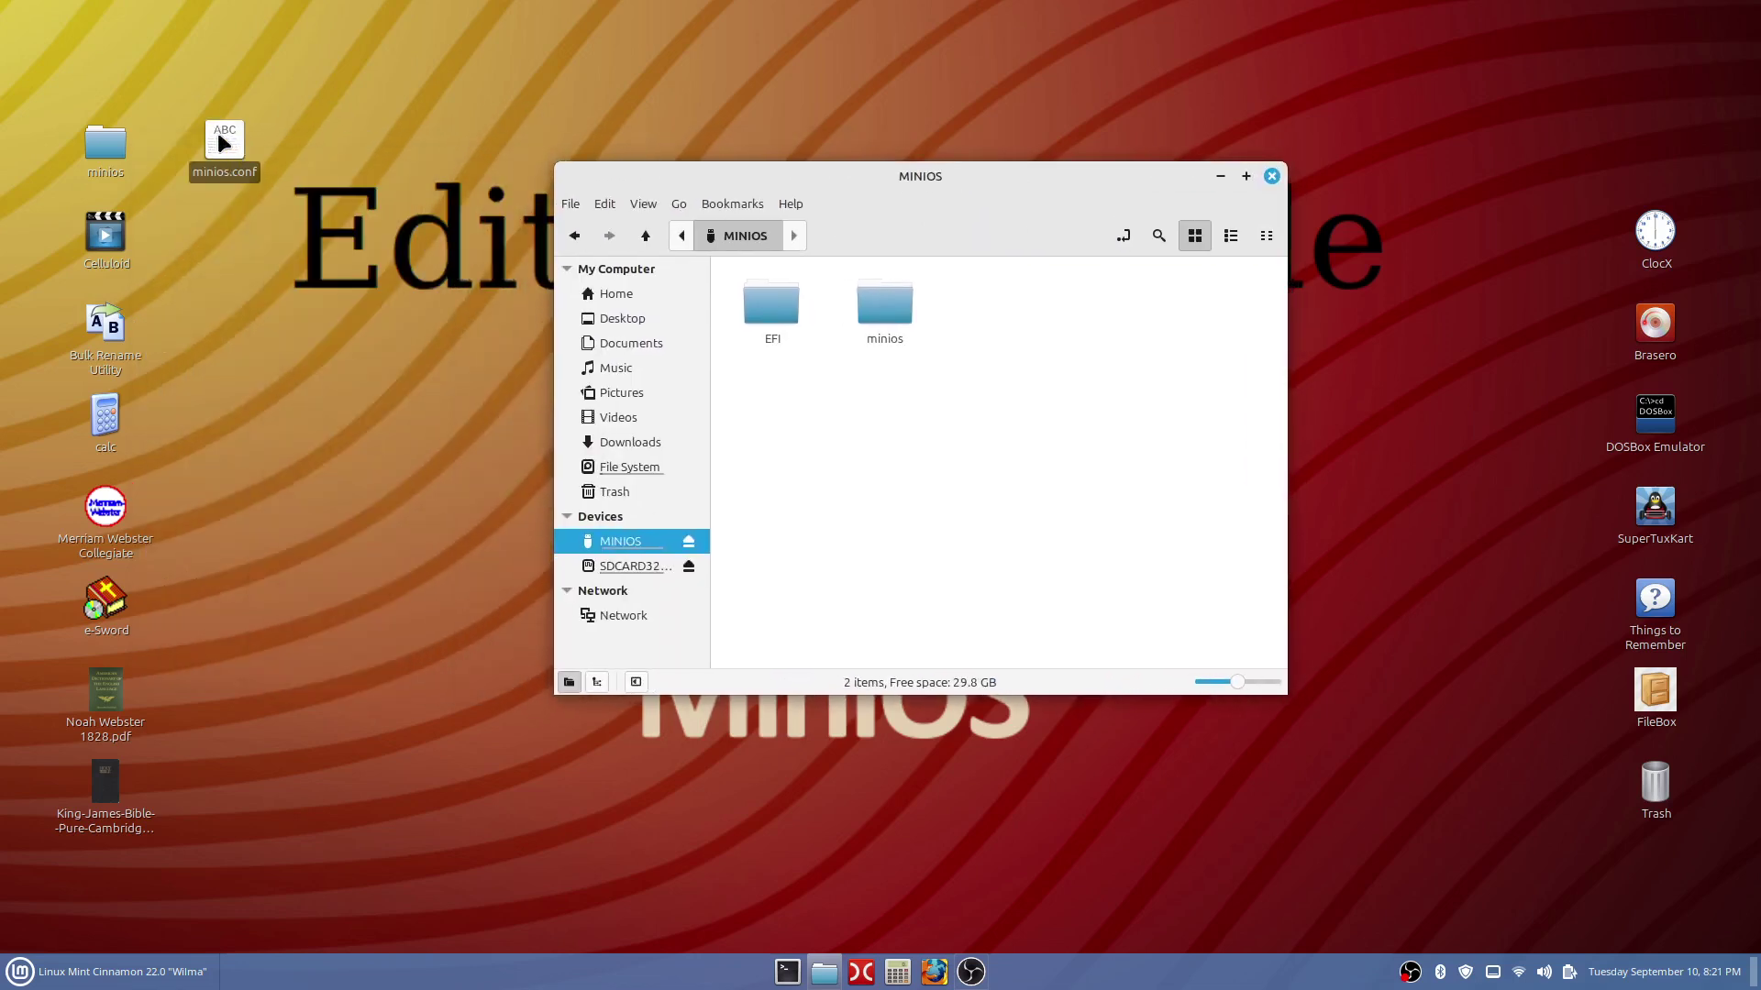
double_click(898, 310)
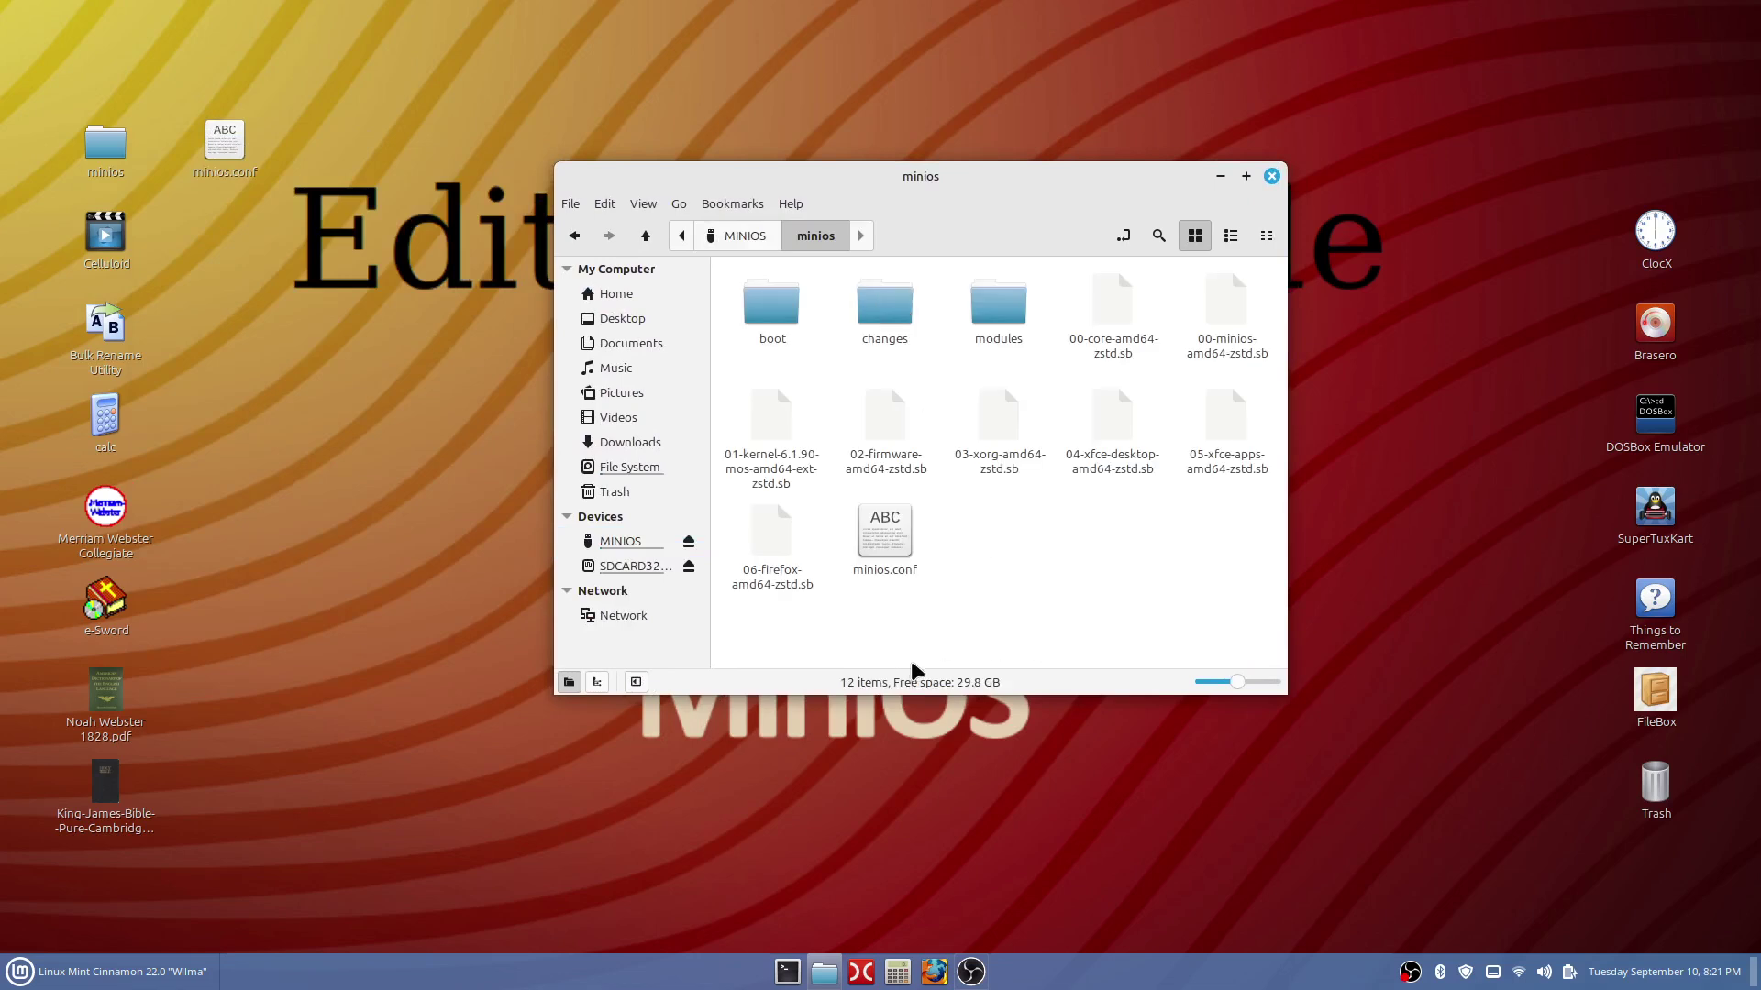
double_click(894, 541)
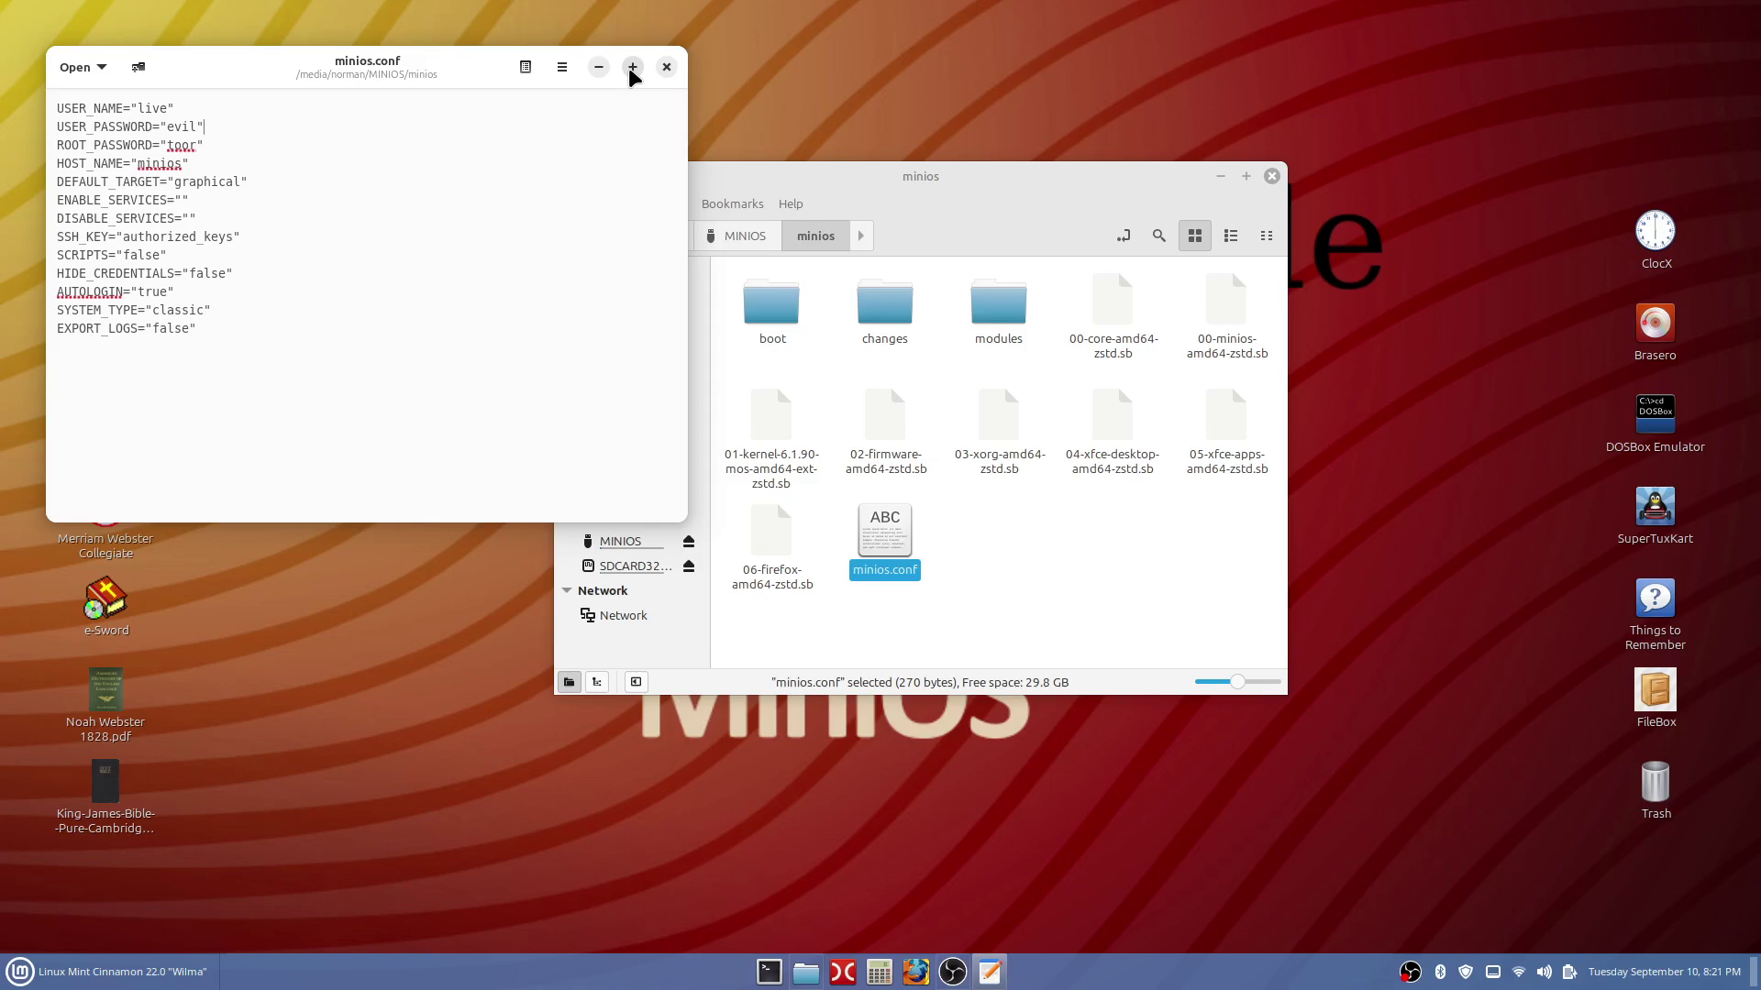
Maximize the minios.conf editor and zoom in on its boot settings.
left_click(632, 67)
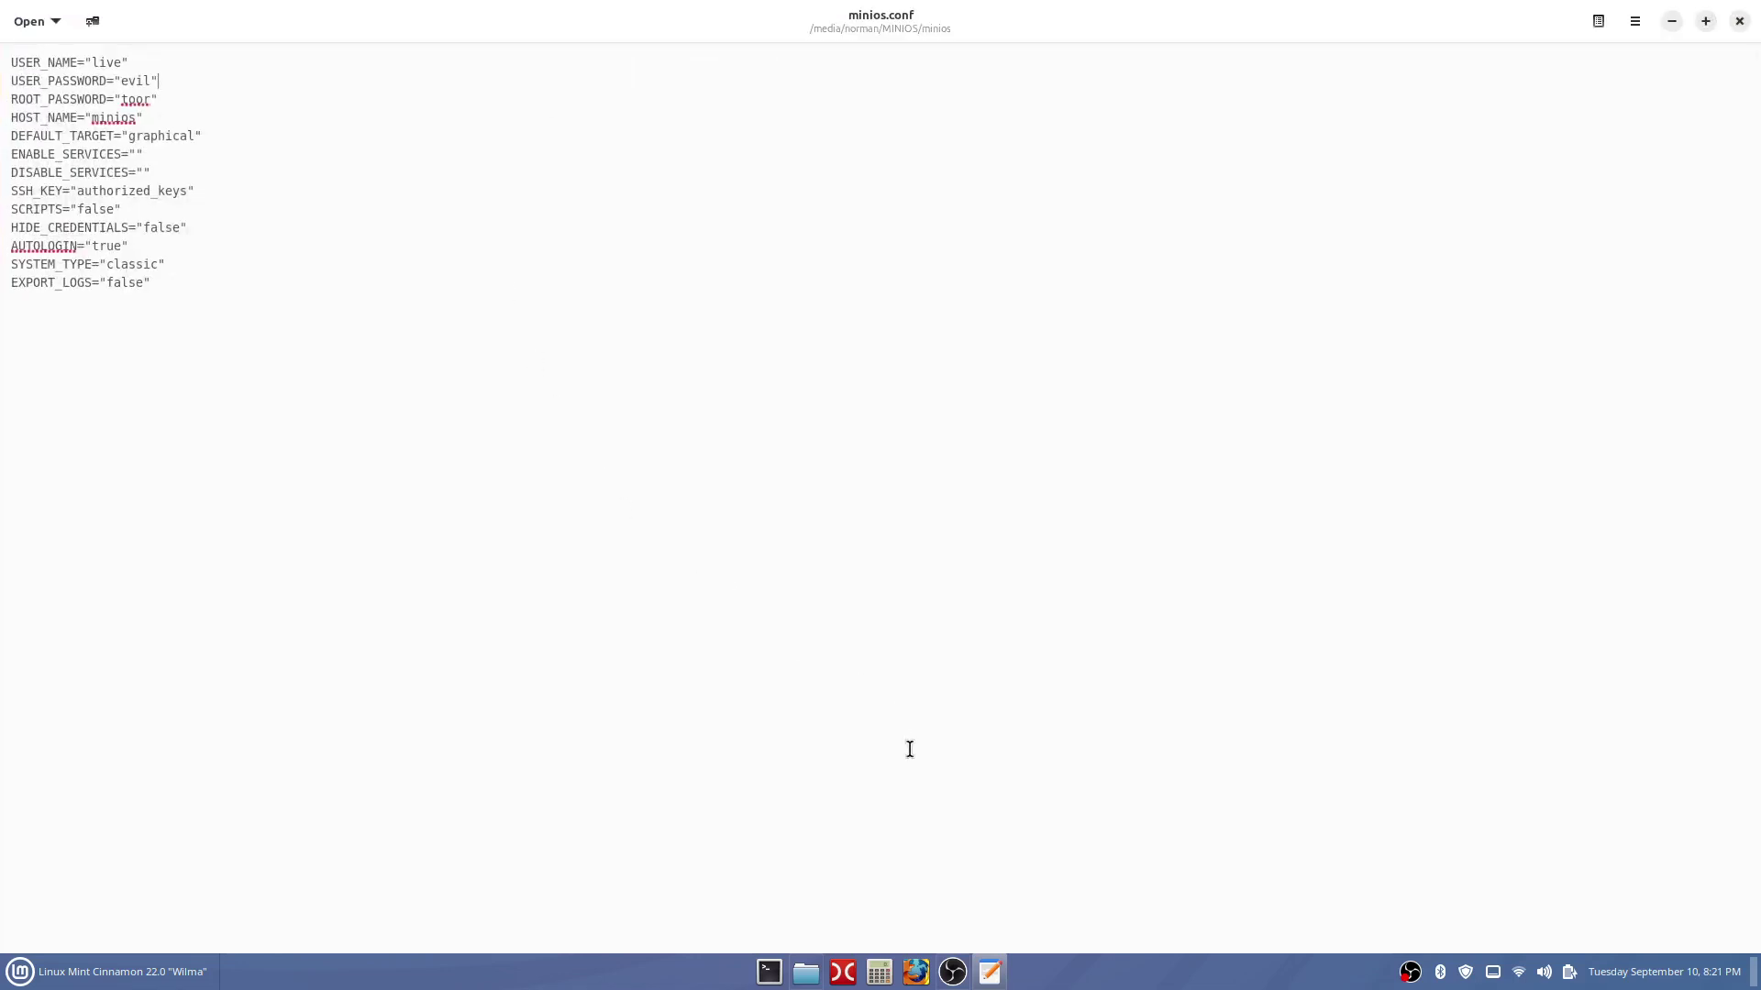
scroll(910, 750, "up", 8)
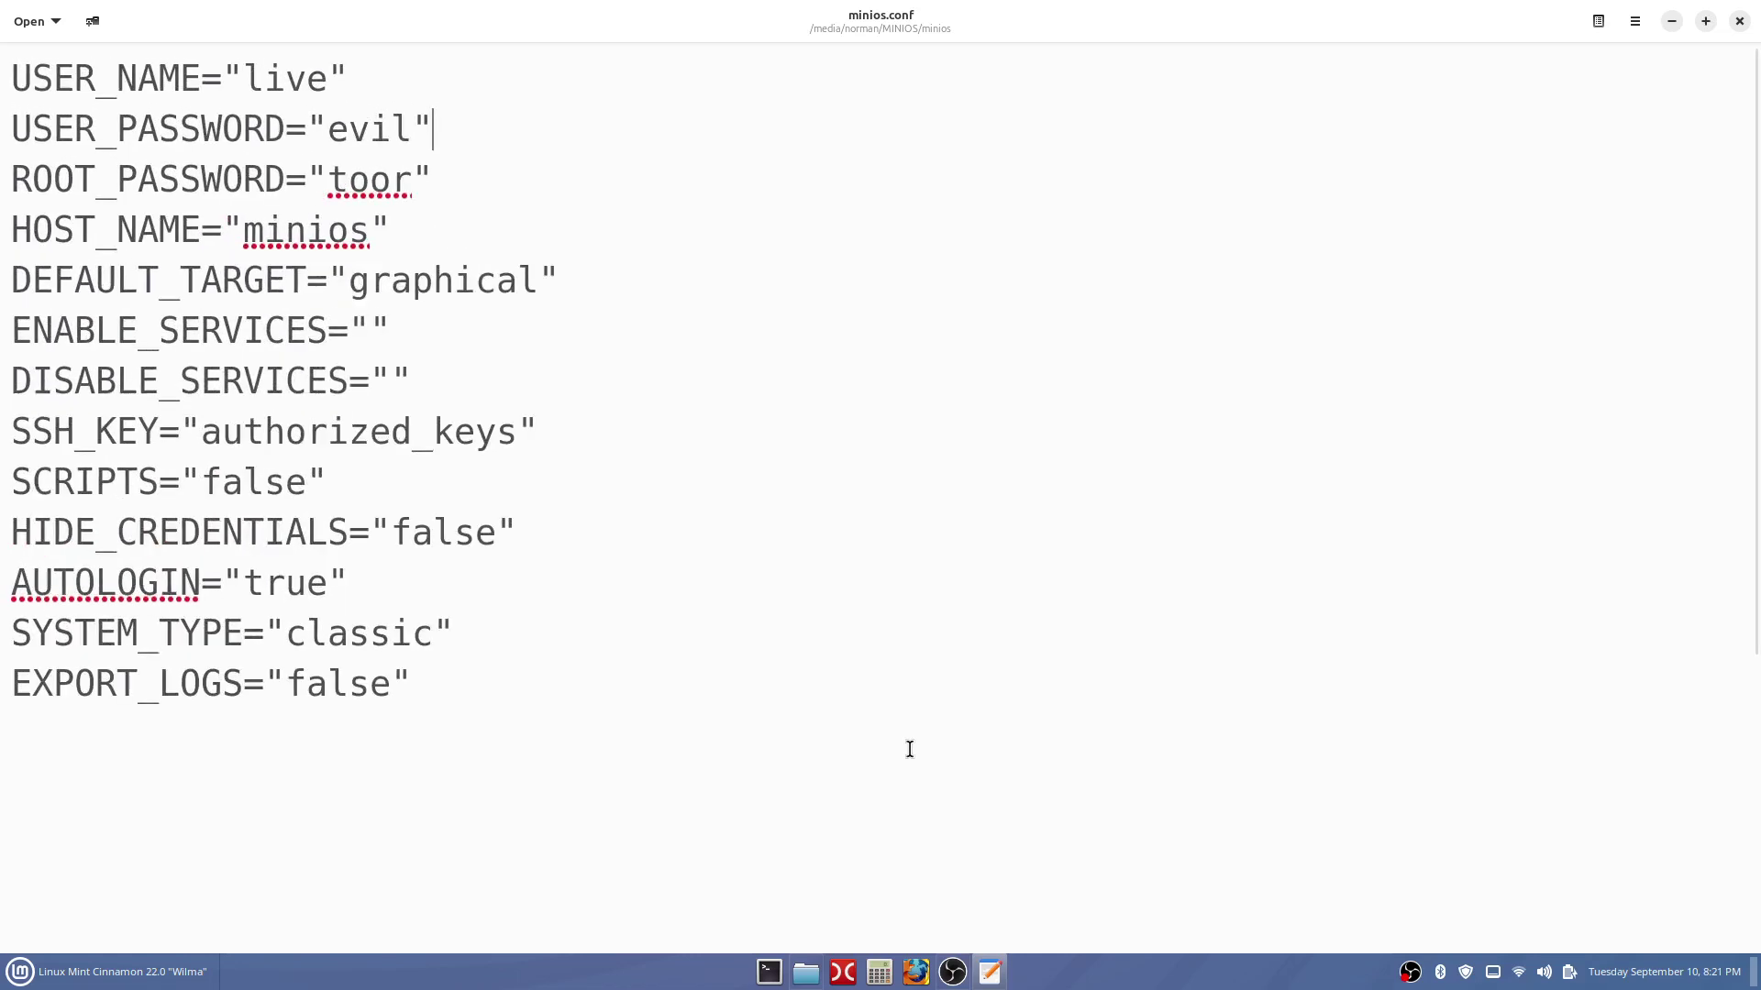
scroll(909, 749, "up", 2)
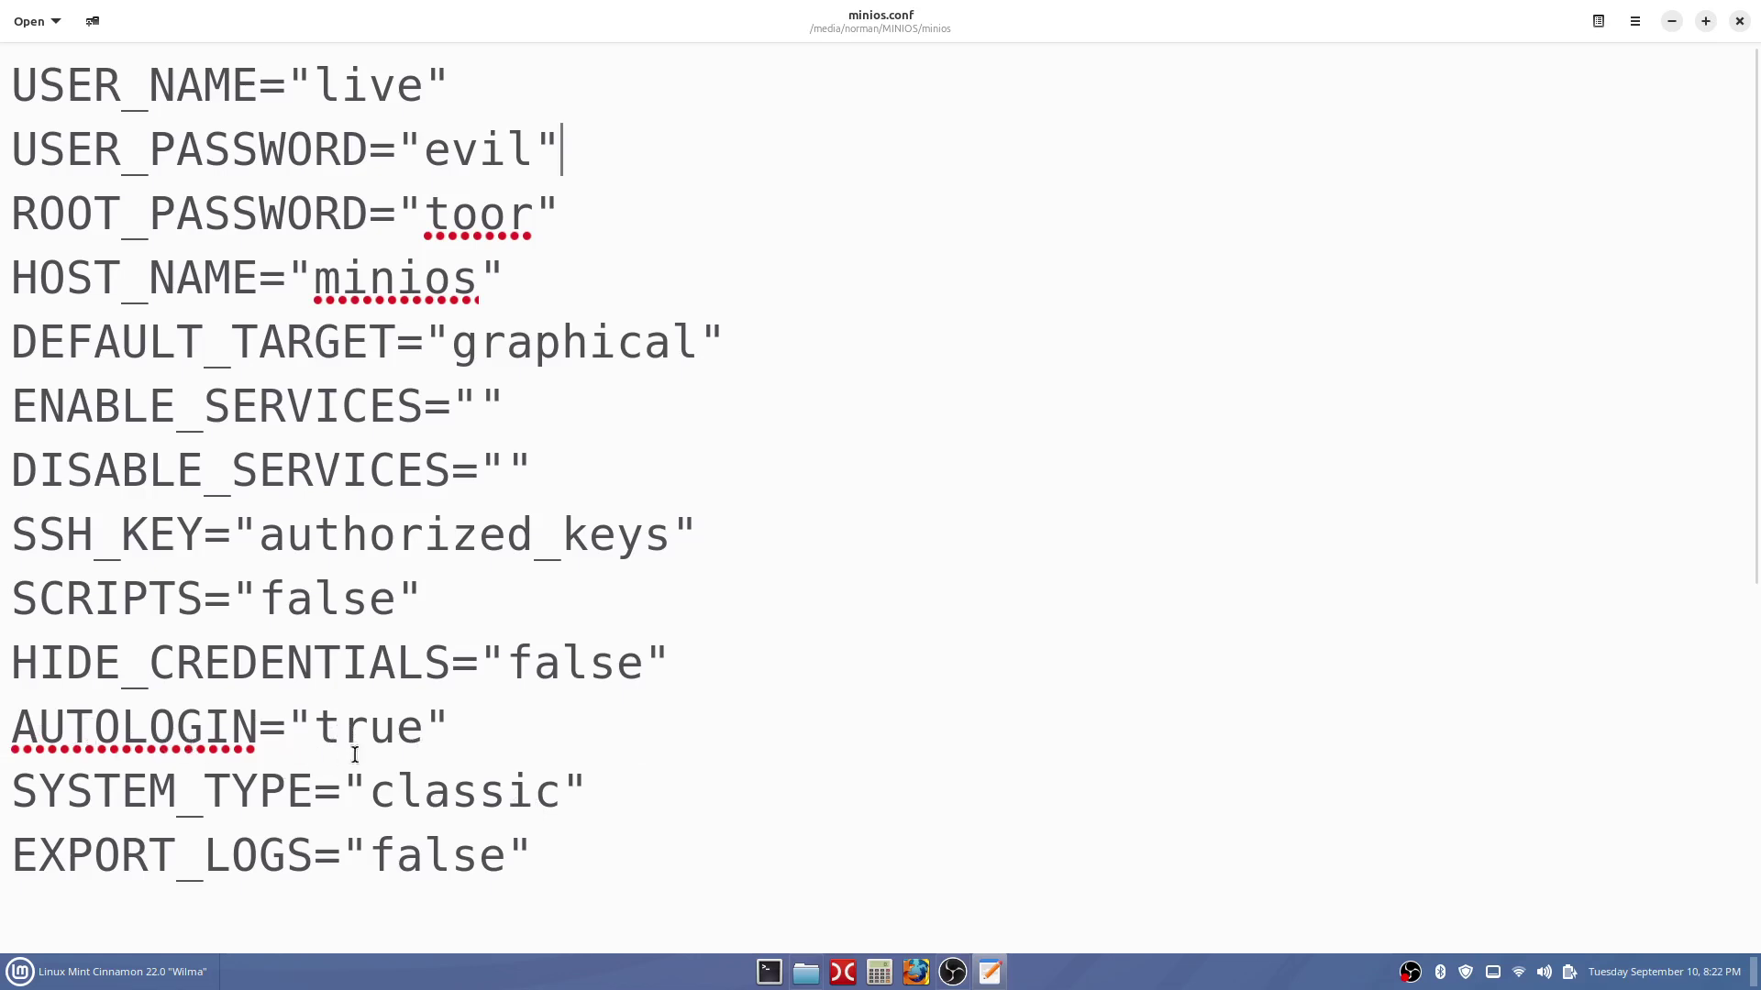
Change the AUTOLOGIN value in minios.conf from "true" to "false".
left_click(426, 729)
left_click(471, 726)
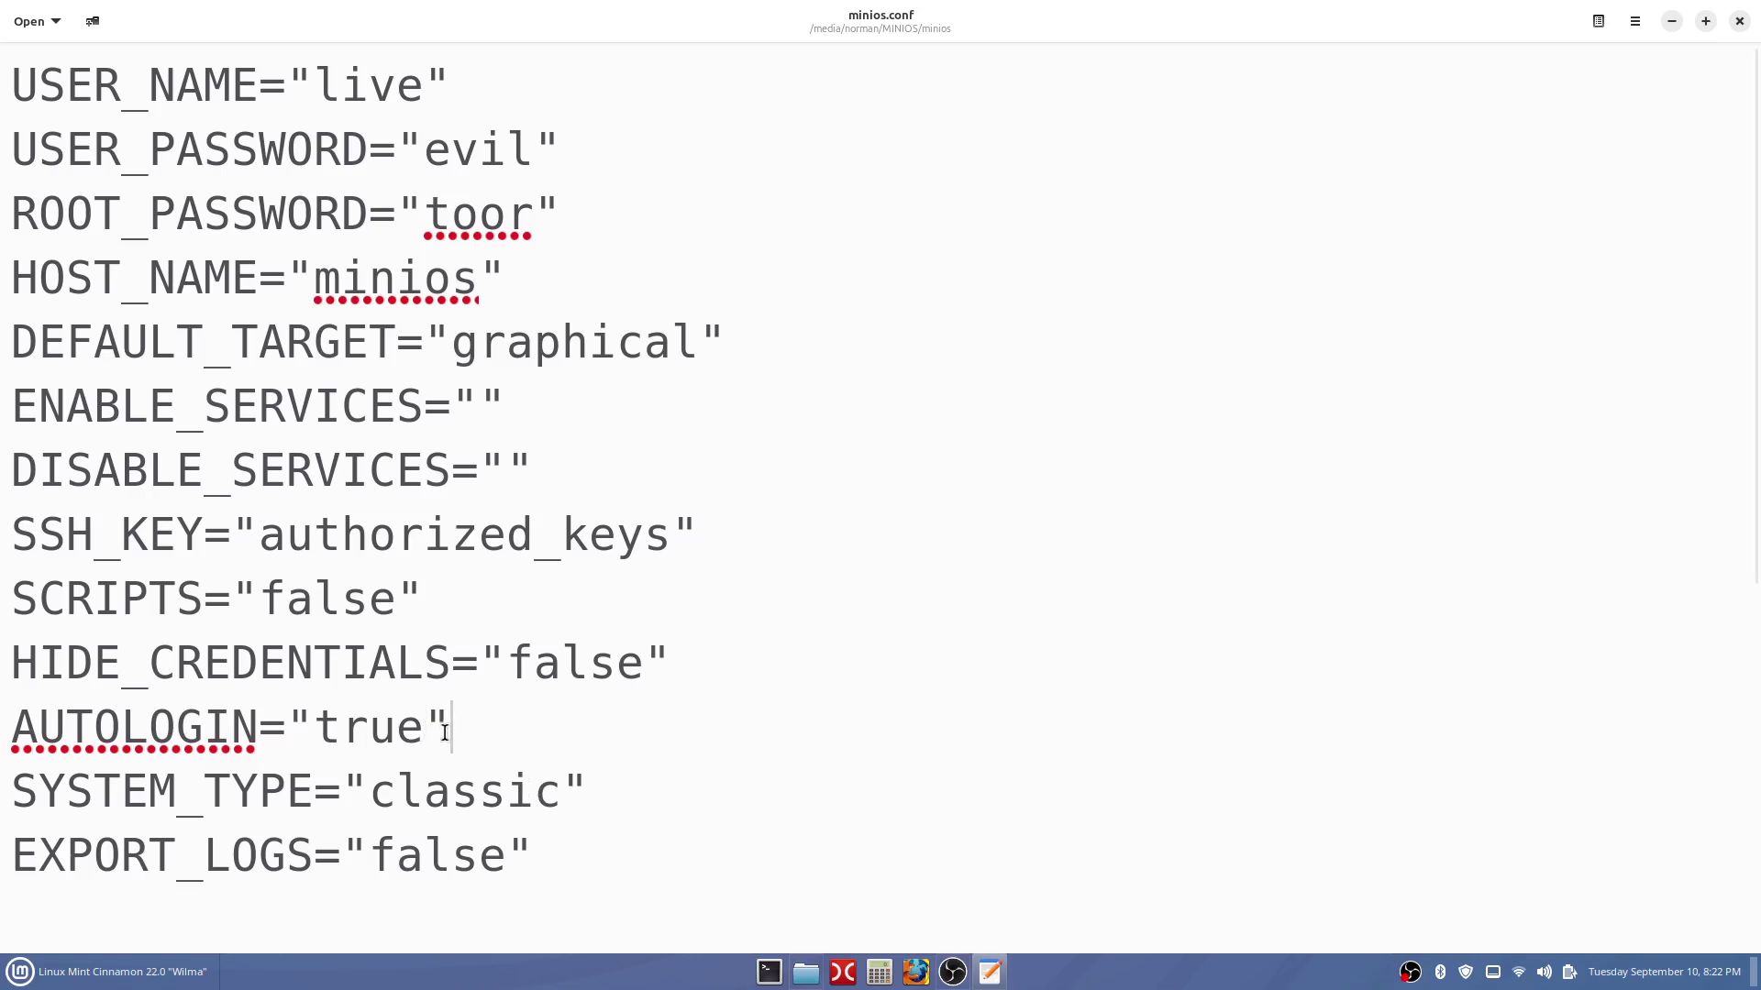
left_click(430, 733)
key("BackSpace")
key("BackSpace")
key("BackSpace")
key("BackSpace")
type("false")
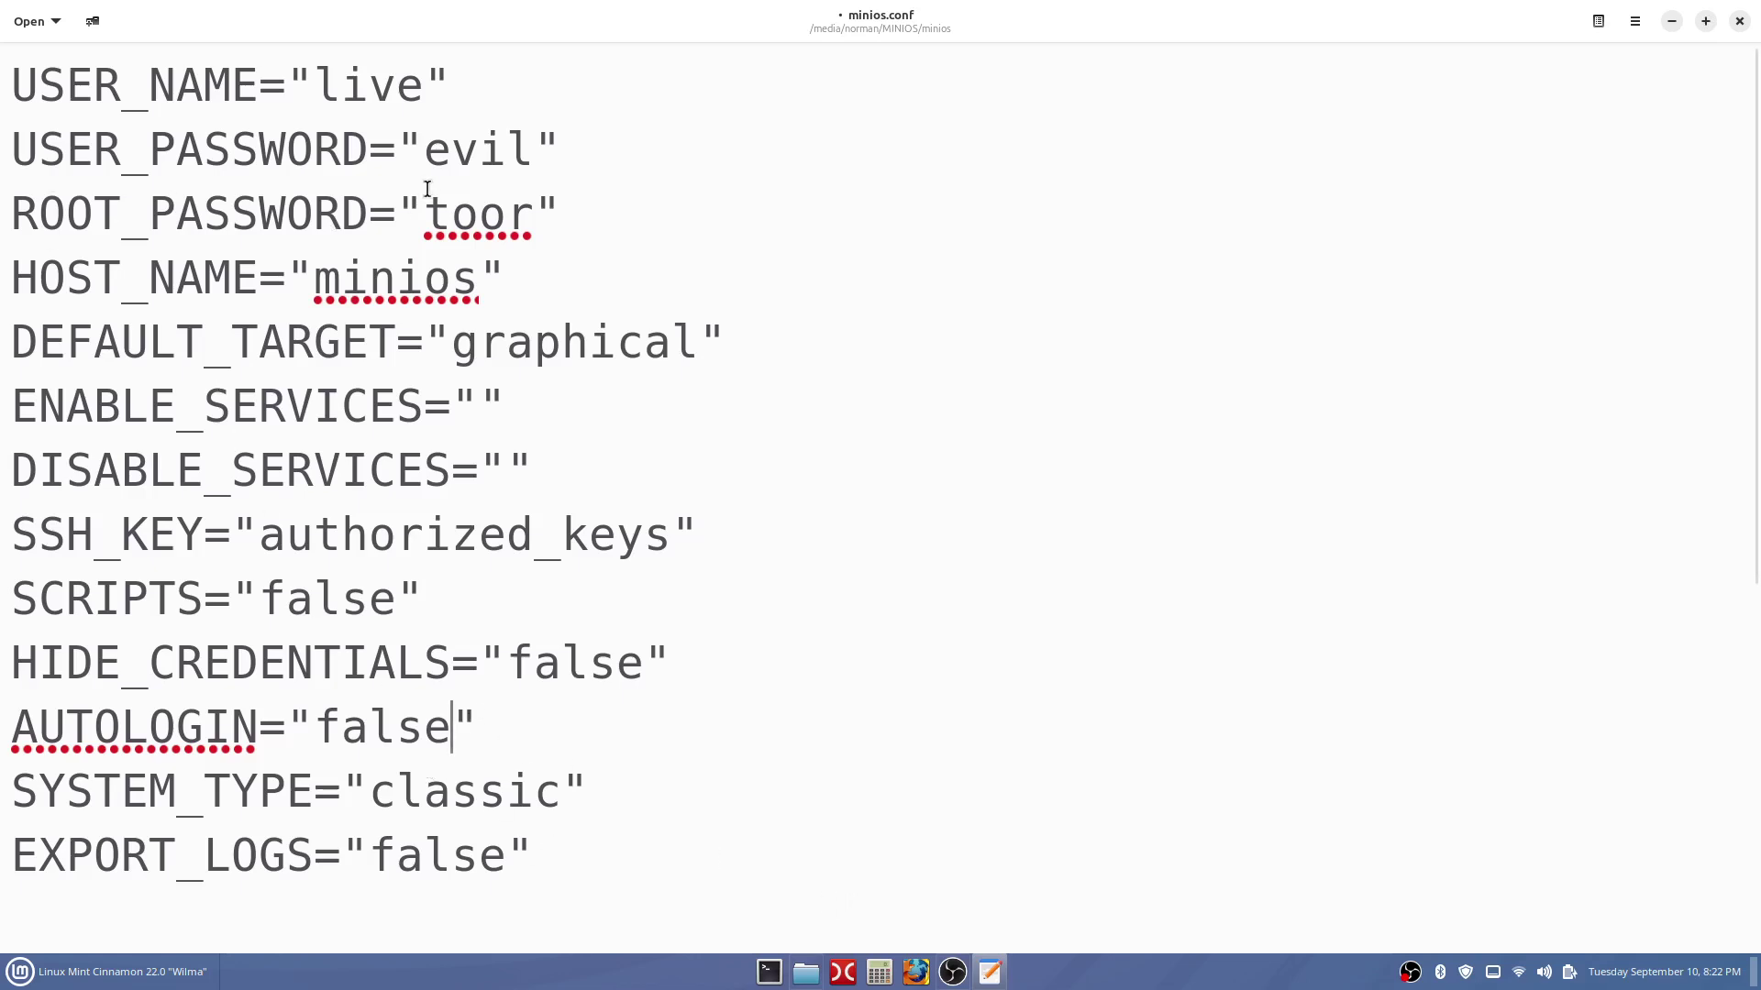
left_click(481, 90)
Replace the USER_PASSWORD value with a new password and recheck the AUTOLOGIN line.
left_click(535, 162)
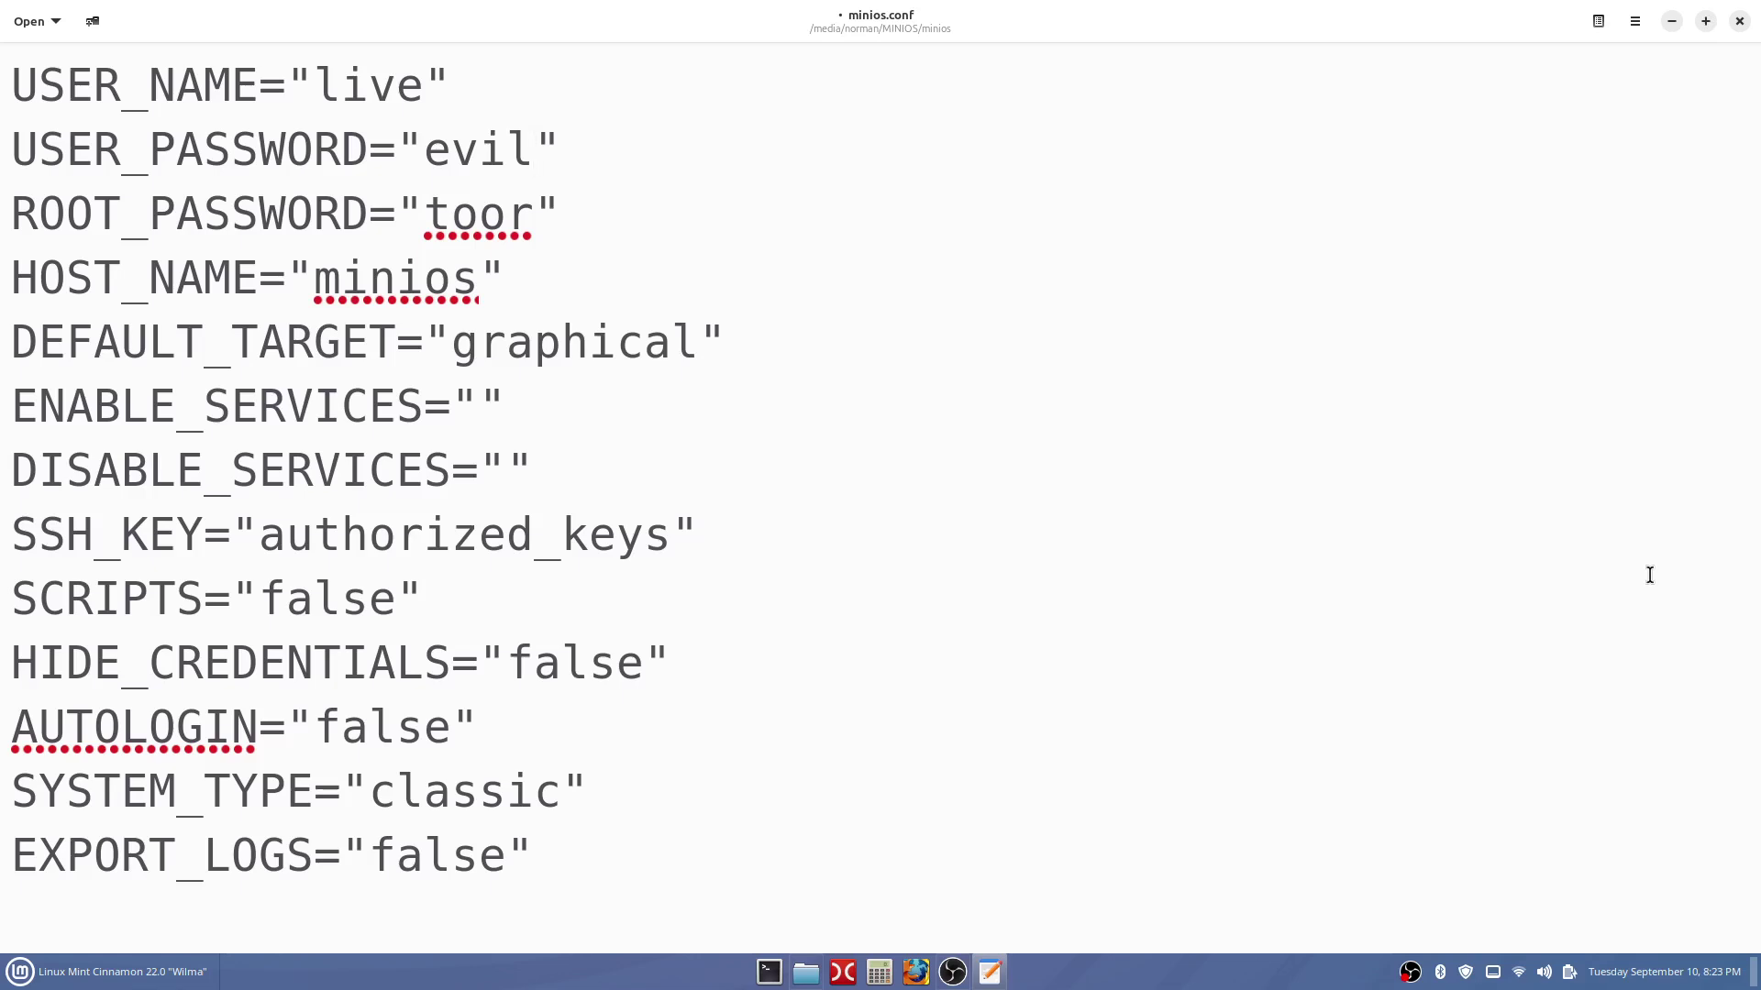
key("BackSpace")
key("BackSpace")
key("BackSpace")
key("BackSpace")
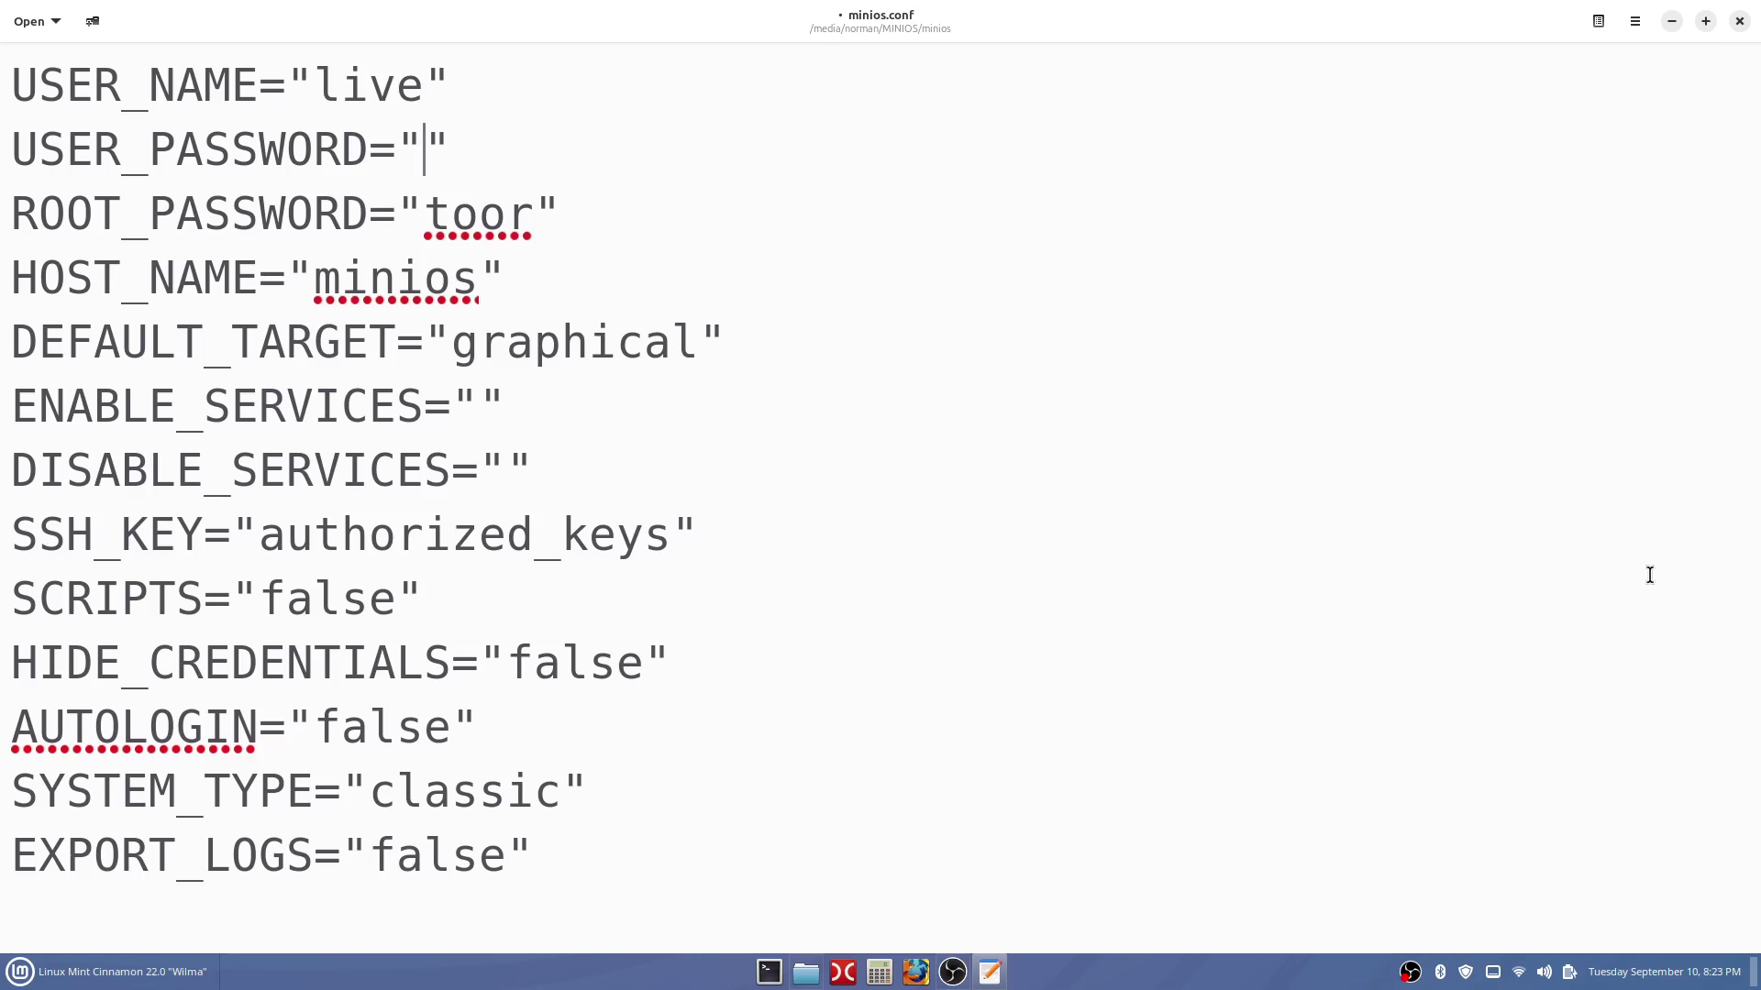
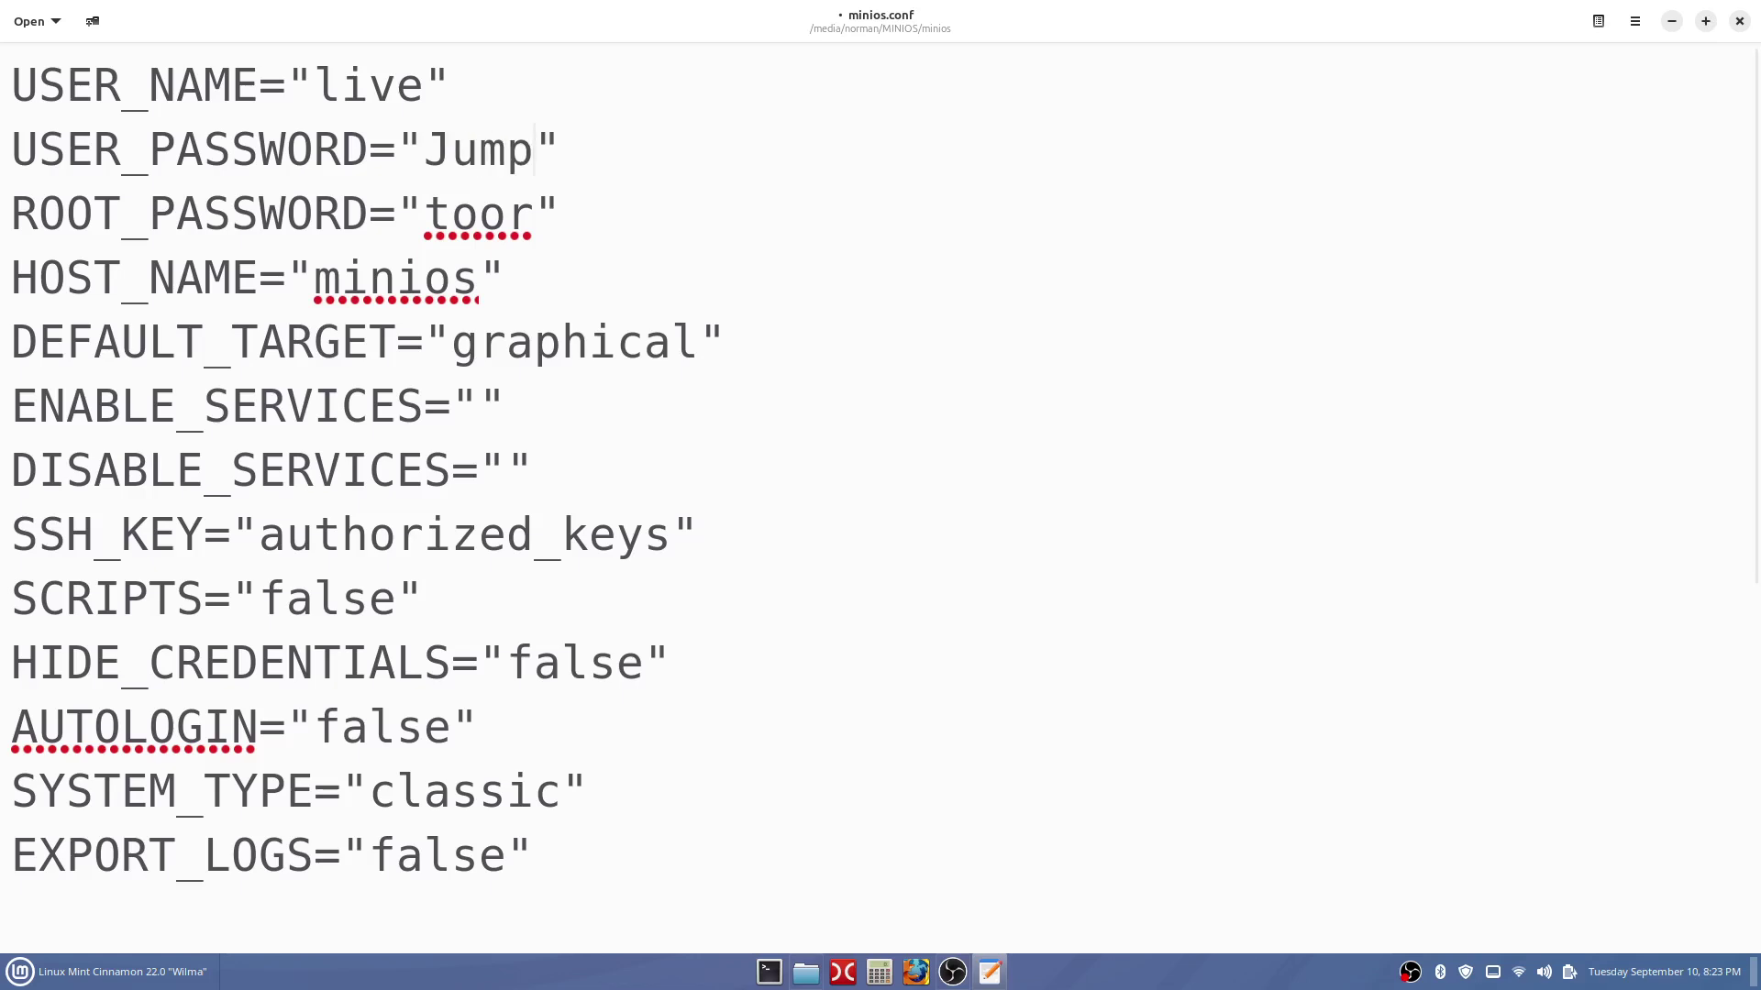
key("BackSpace")
key("BackSpace")
key("BackSpace")
key("BackSpace")
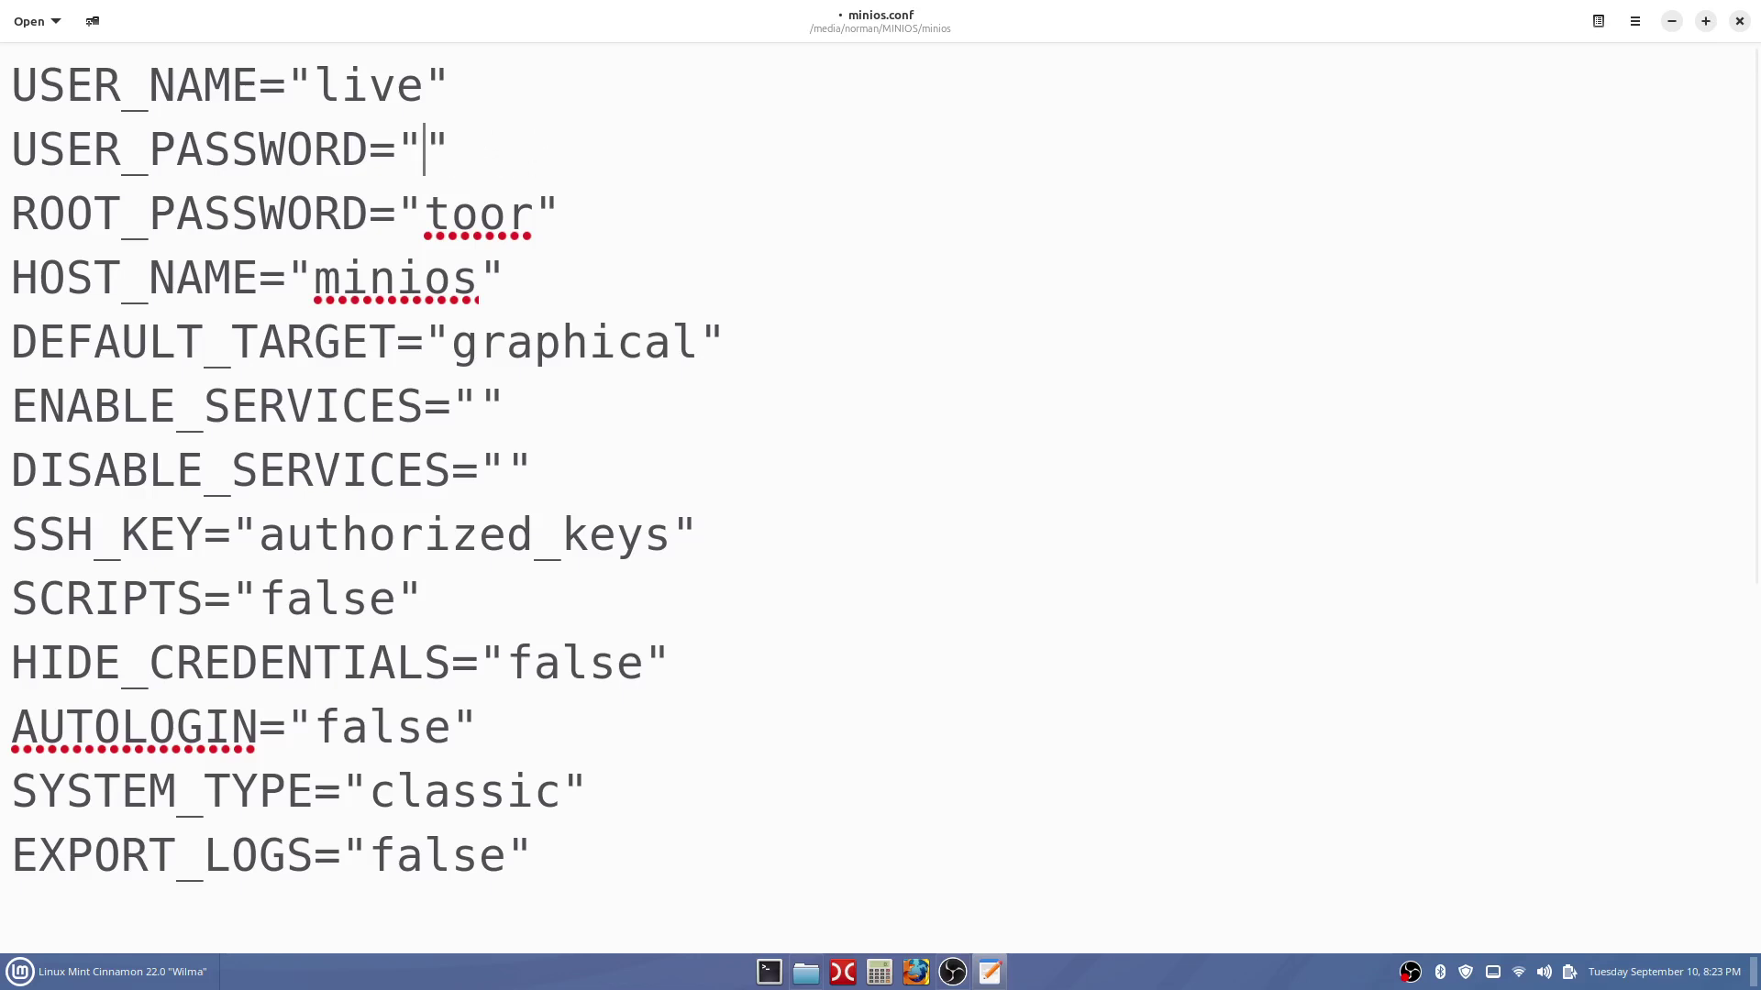
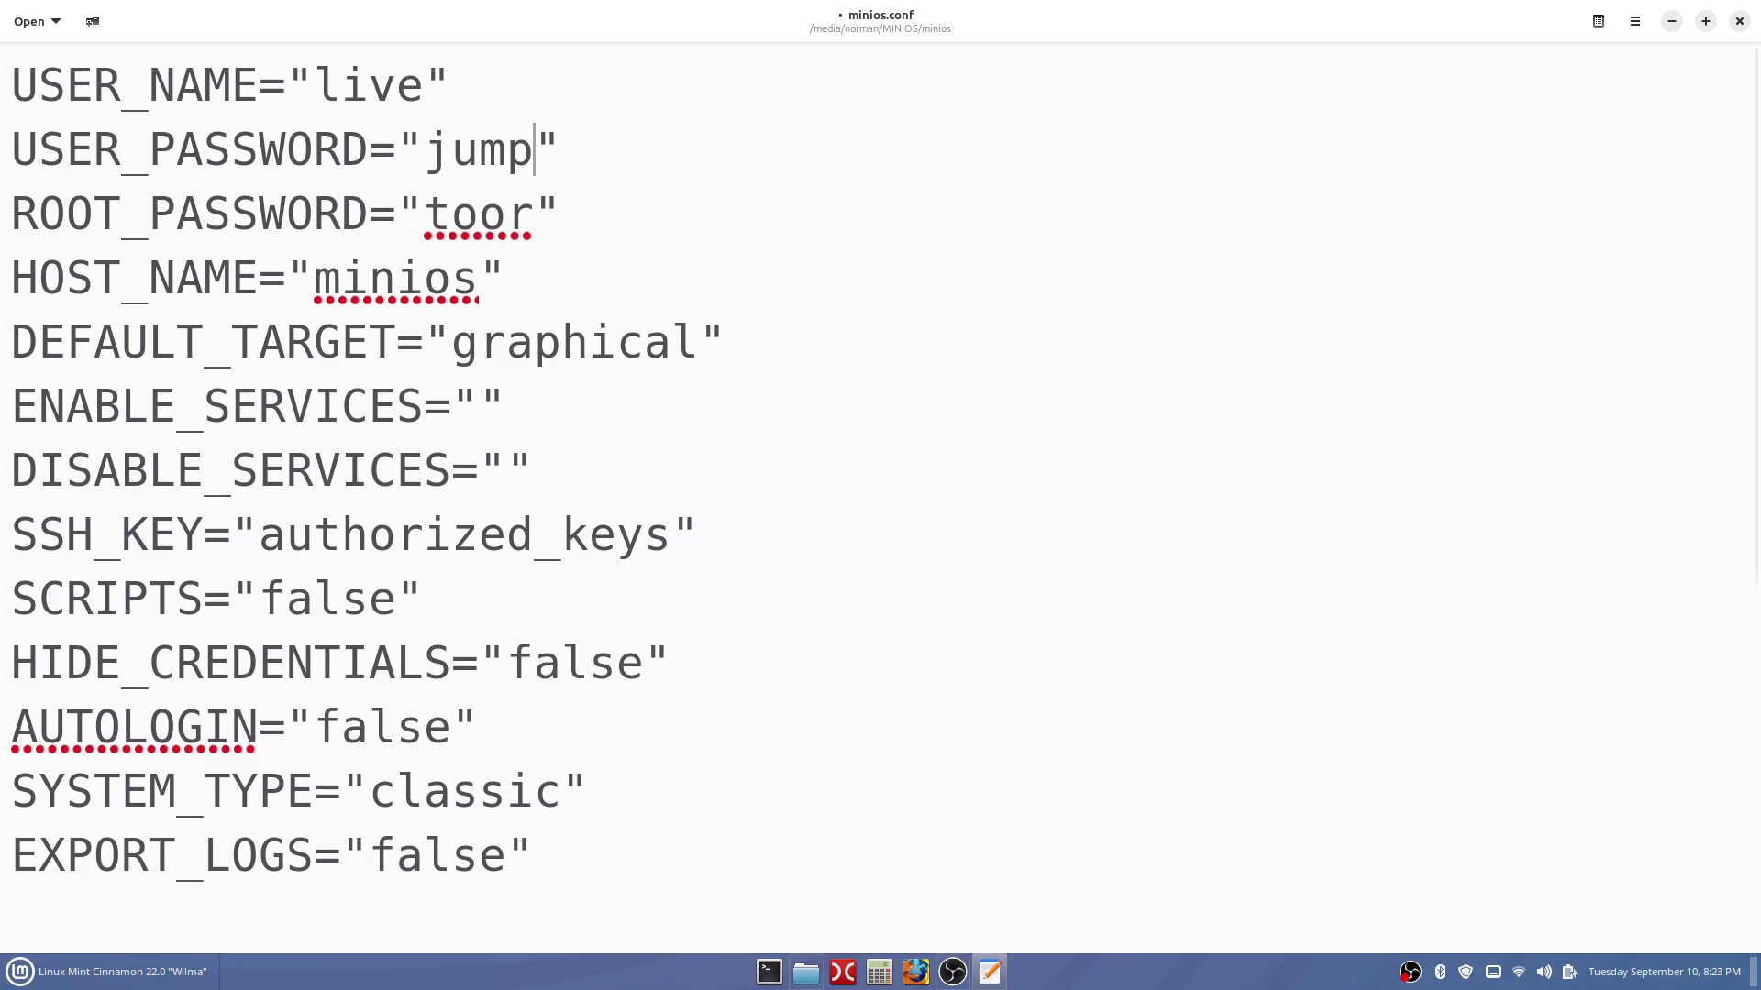
key("BackSpace")
key("BackSpace")
key("BackSpace")
key("BackSpace")
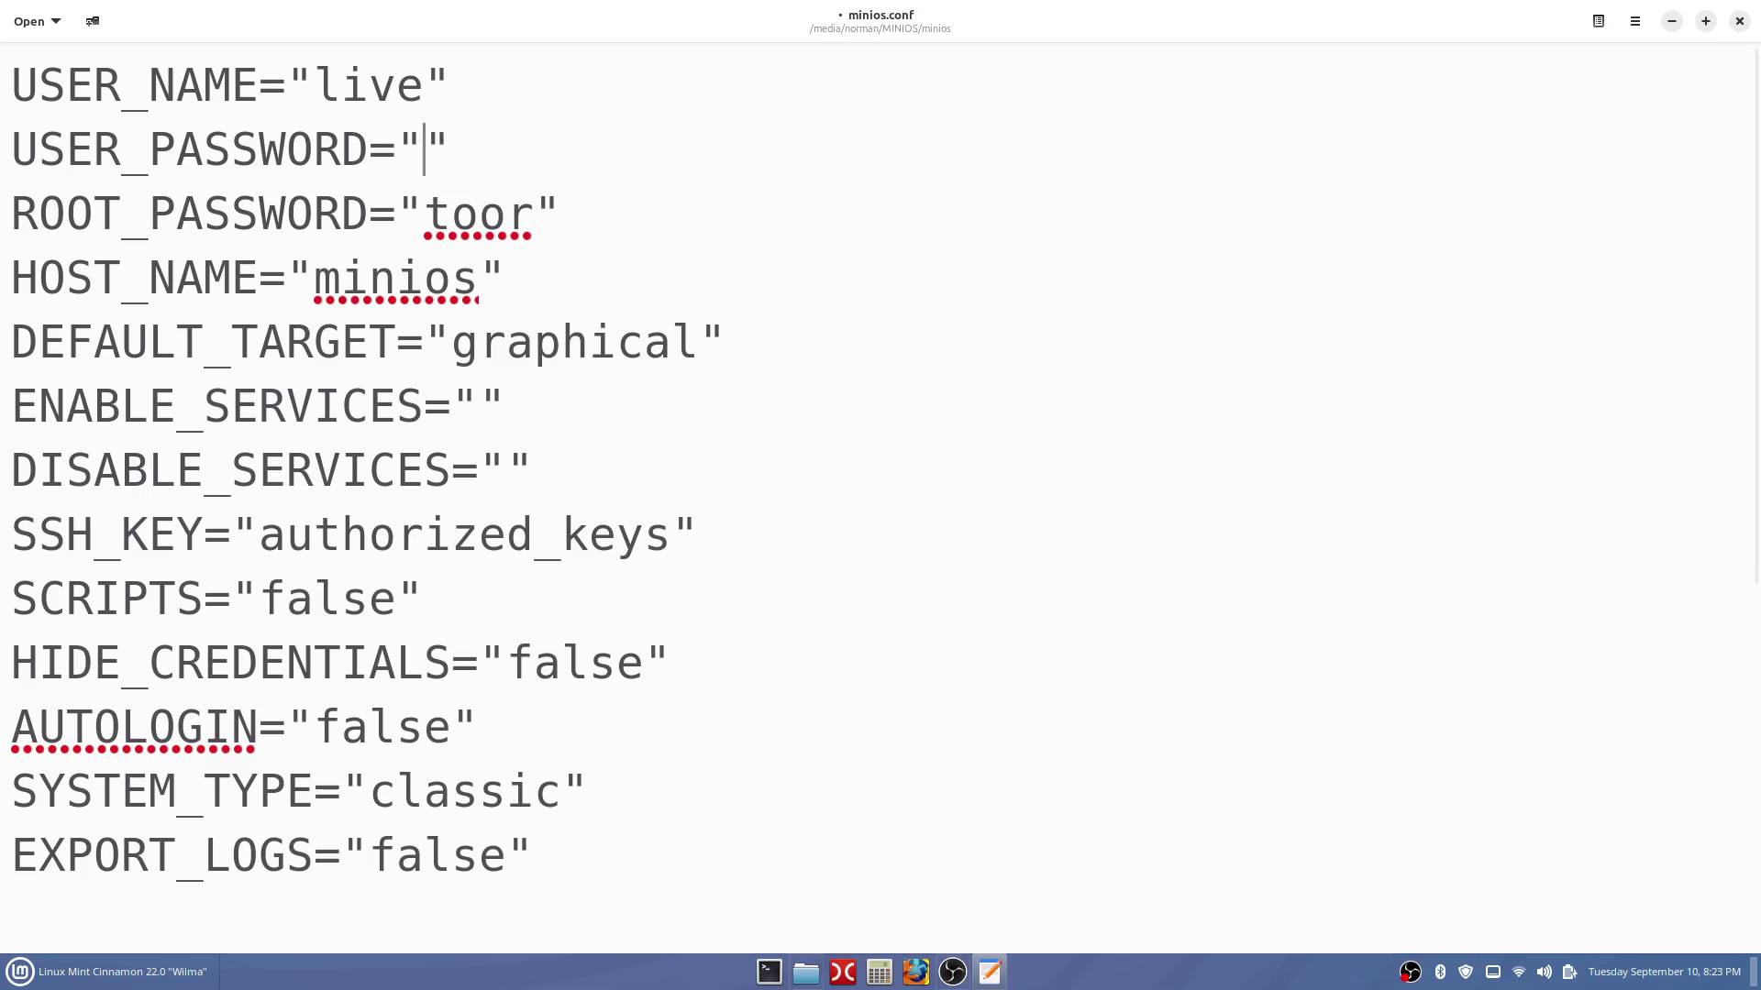
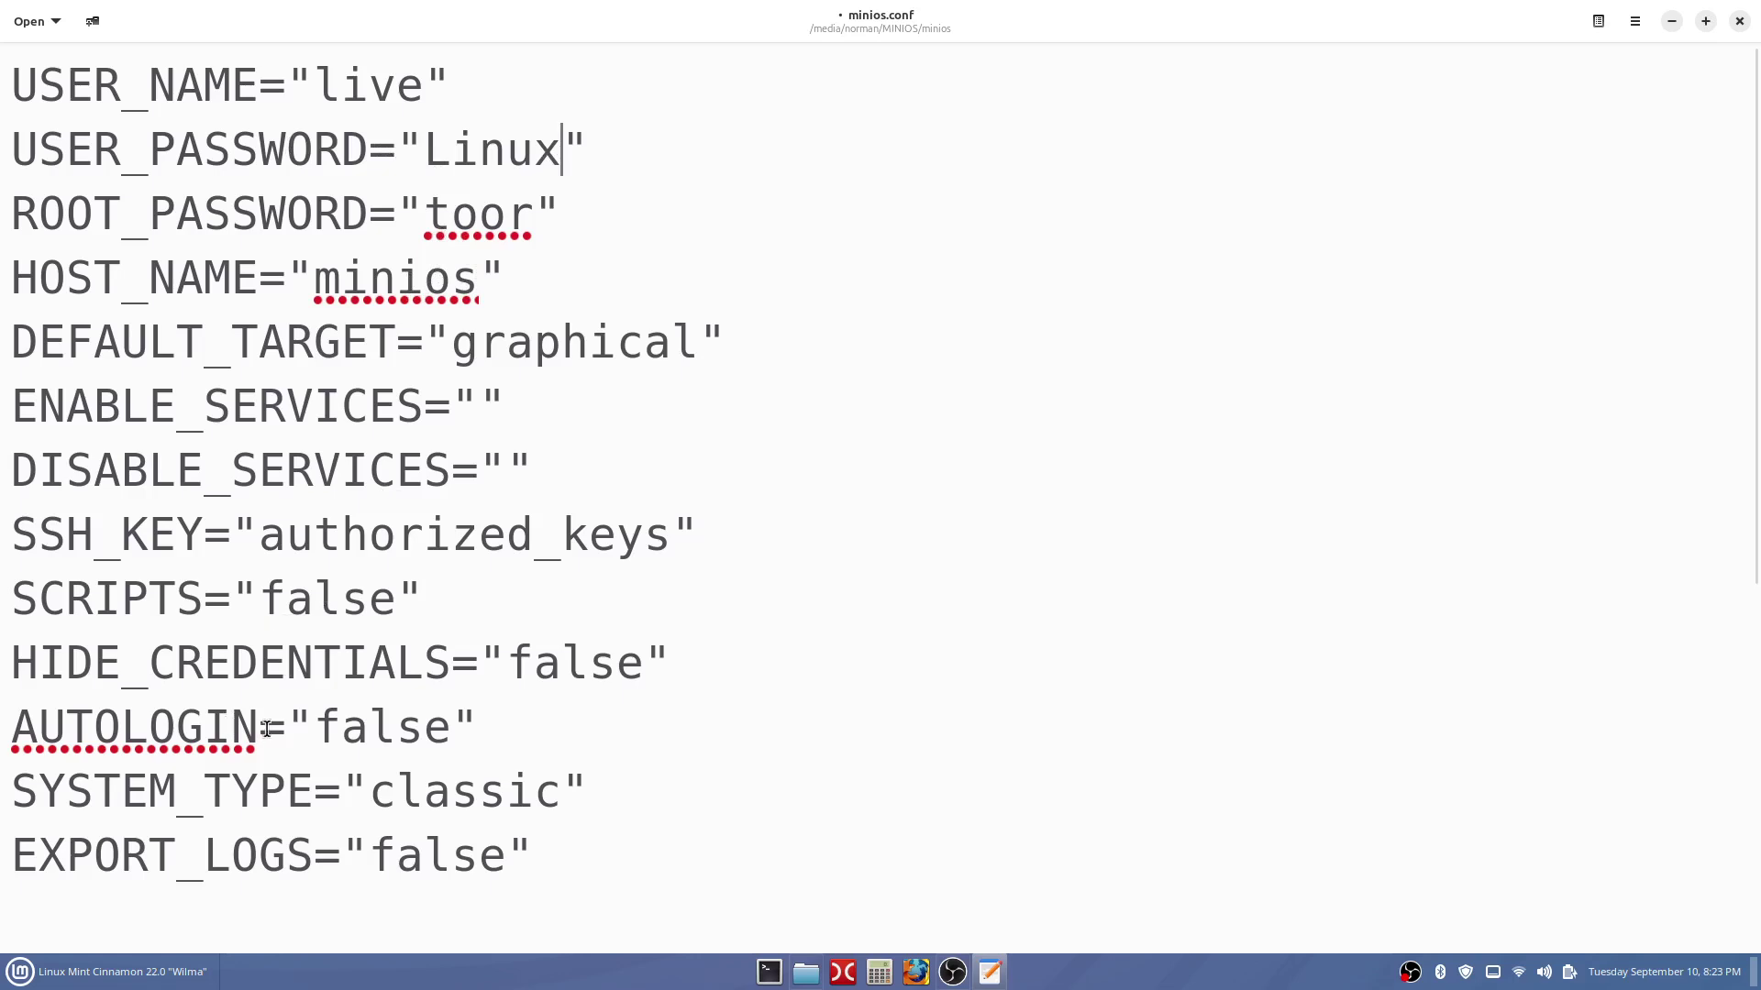
left_click(317, 730)
left_click(447, 739)
left_click(455, 150)
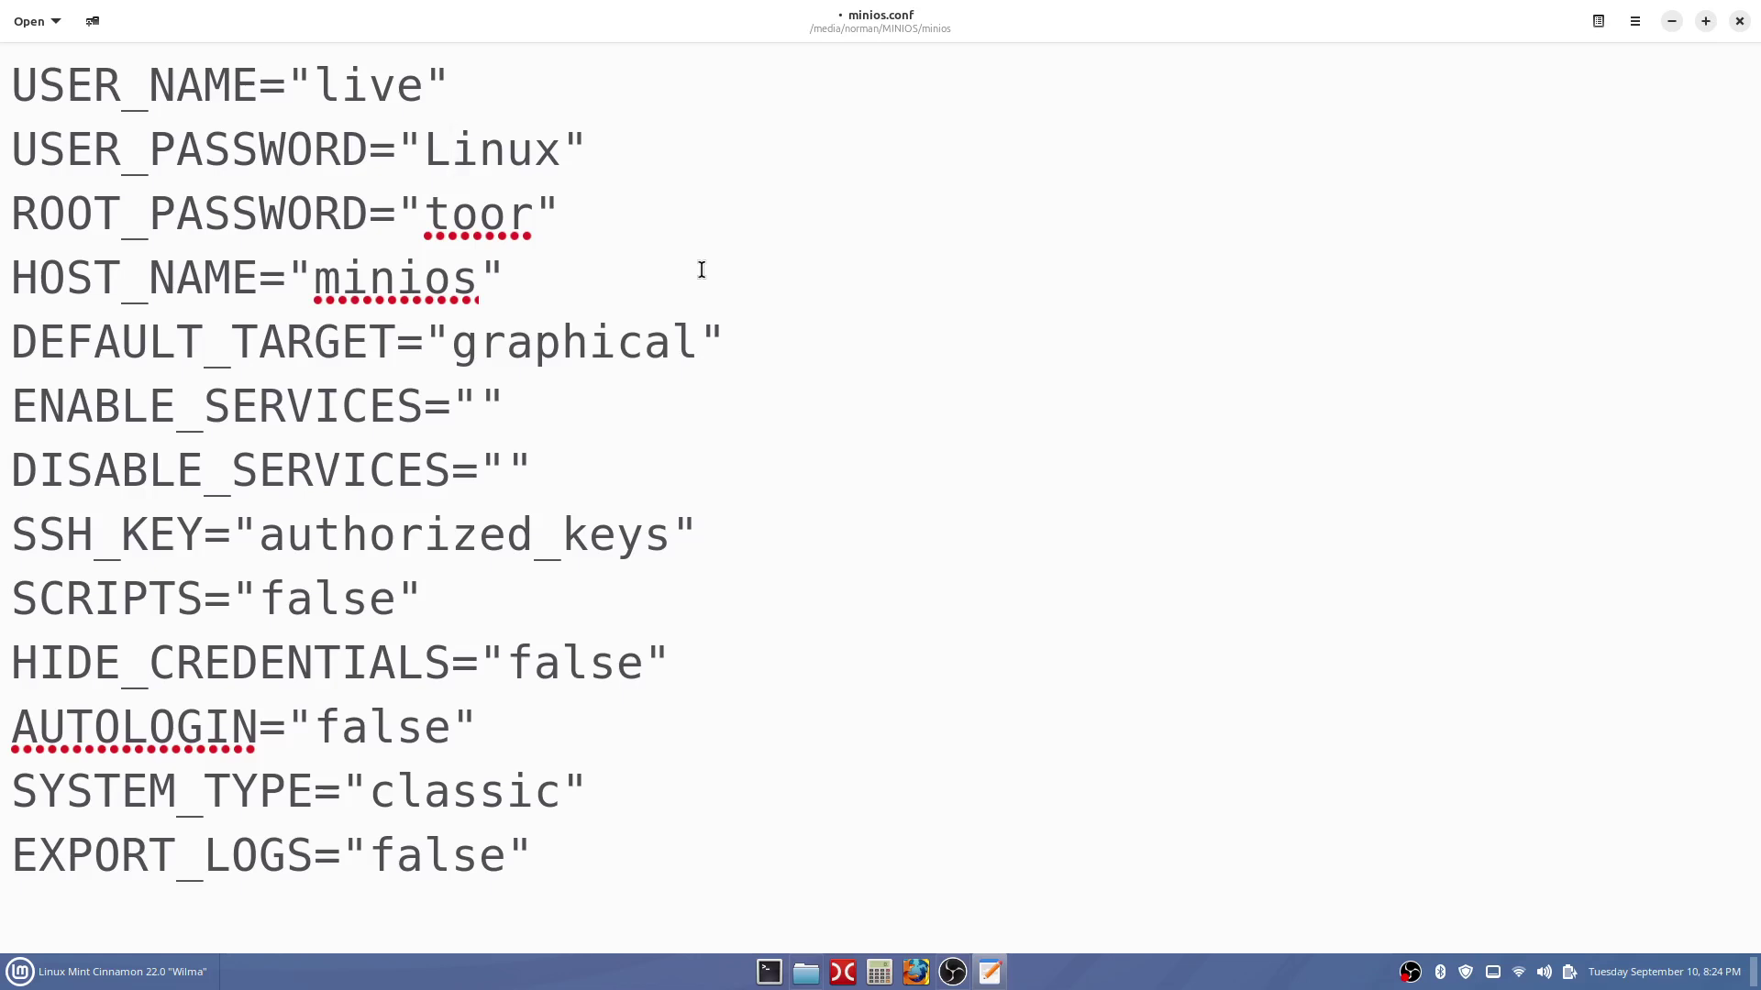
Save minios.conf from the hamburger menu and close the editor.
left_click(555, 161)
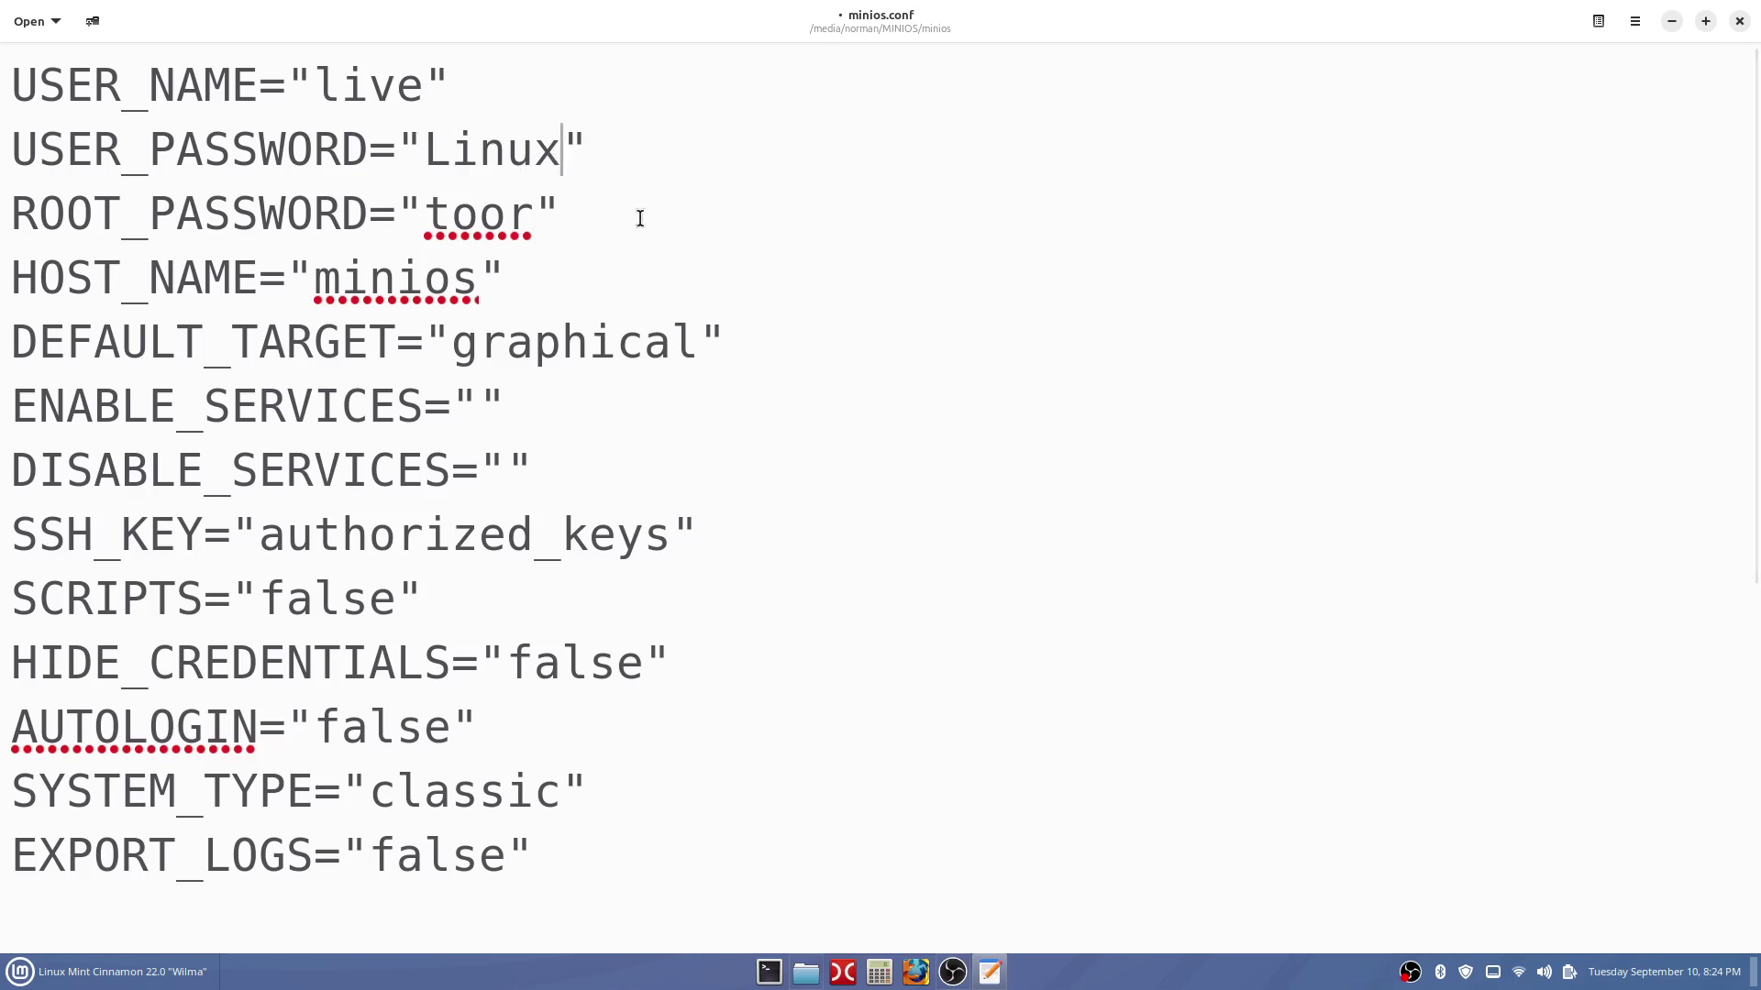
left_click(1635, 22)
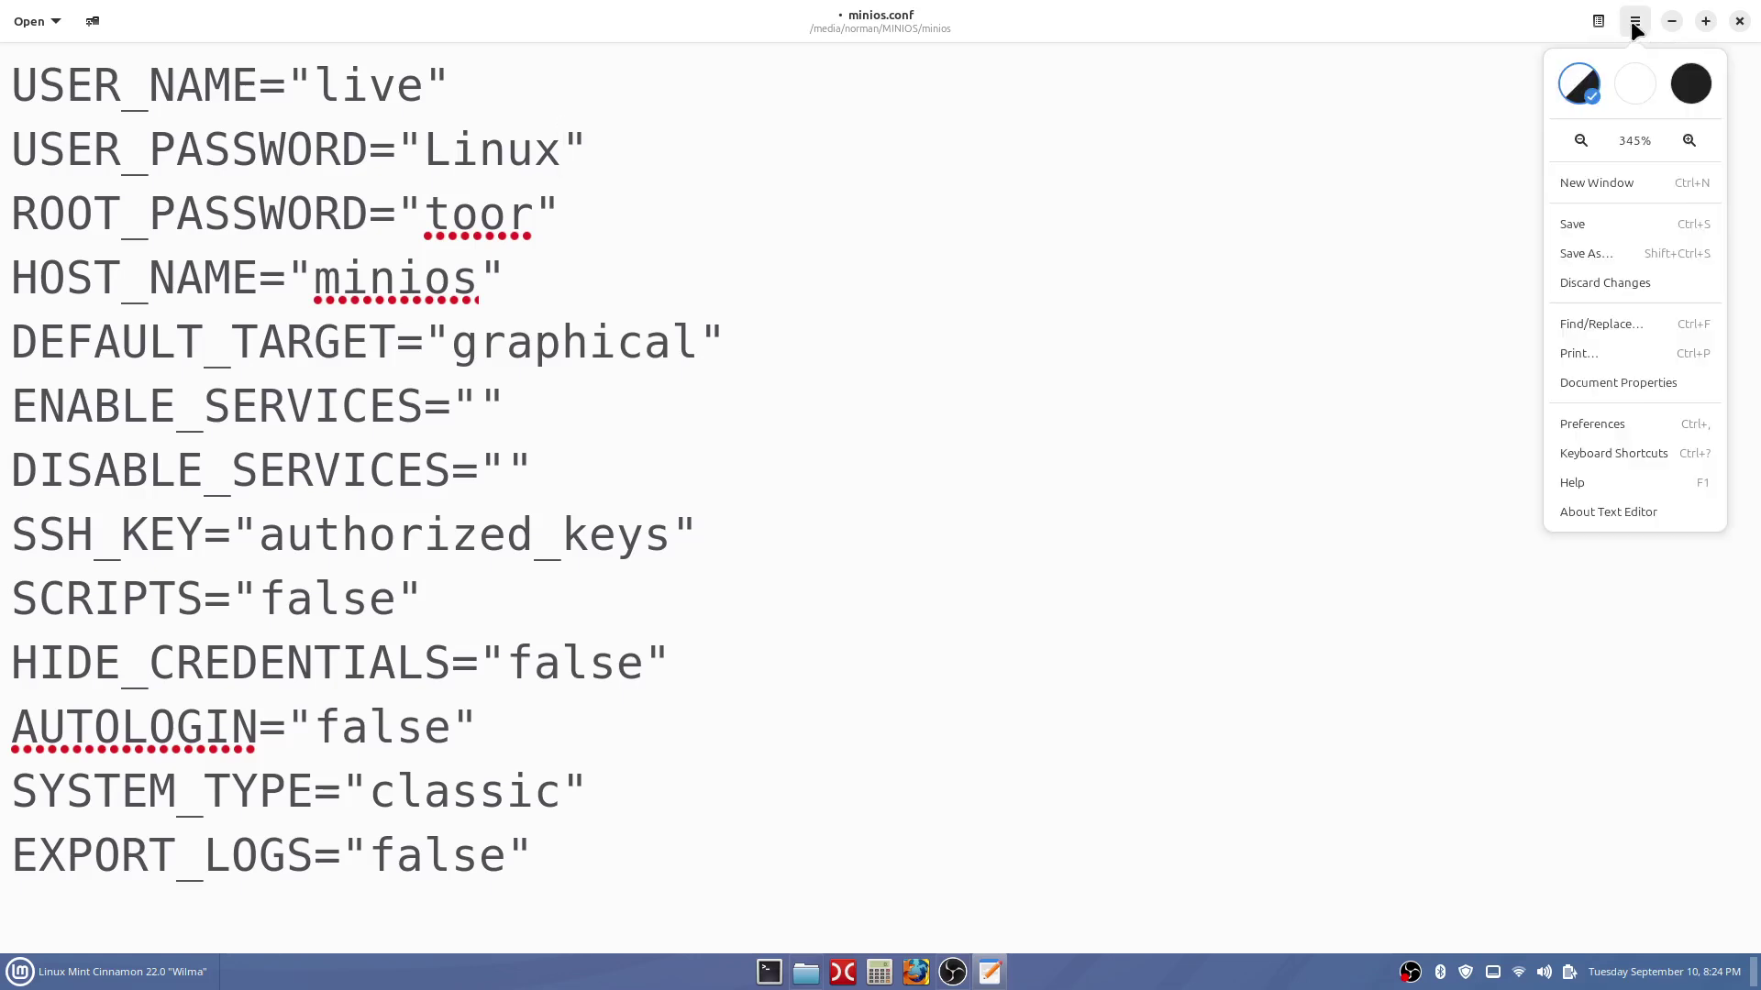
left_click(1594, 220)
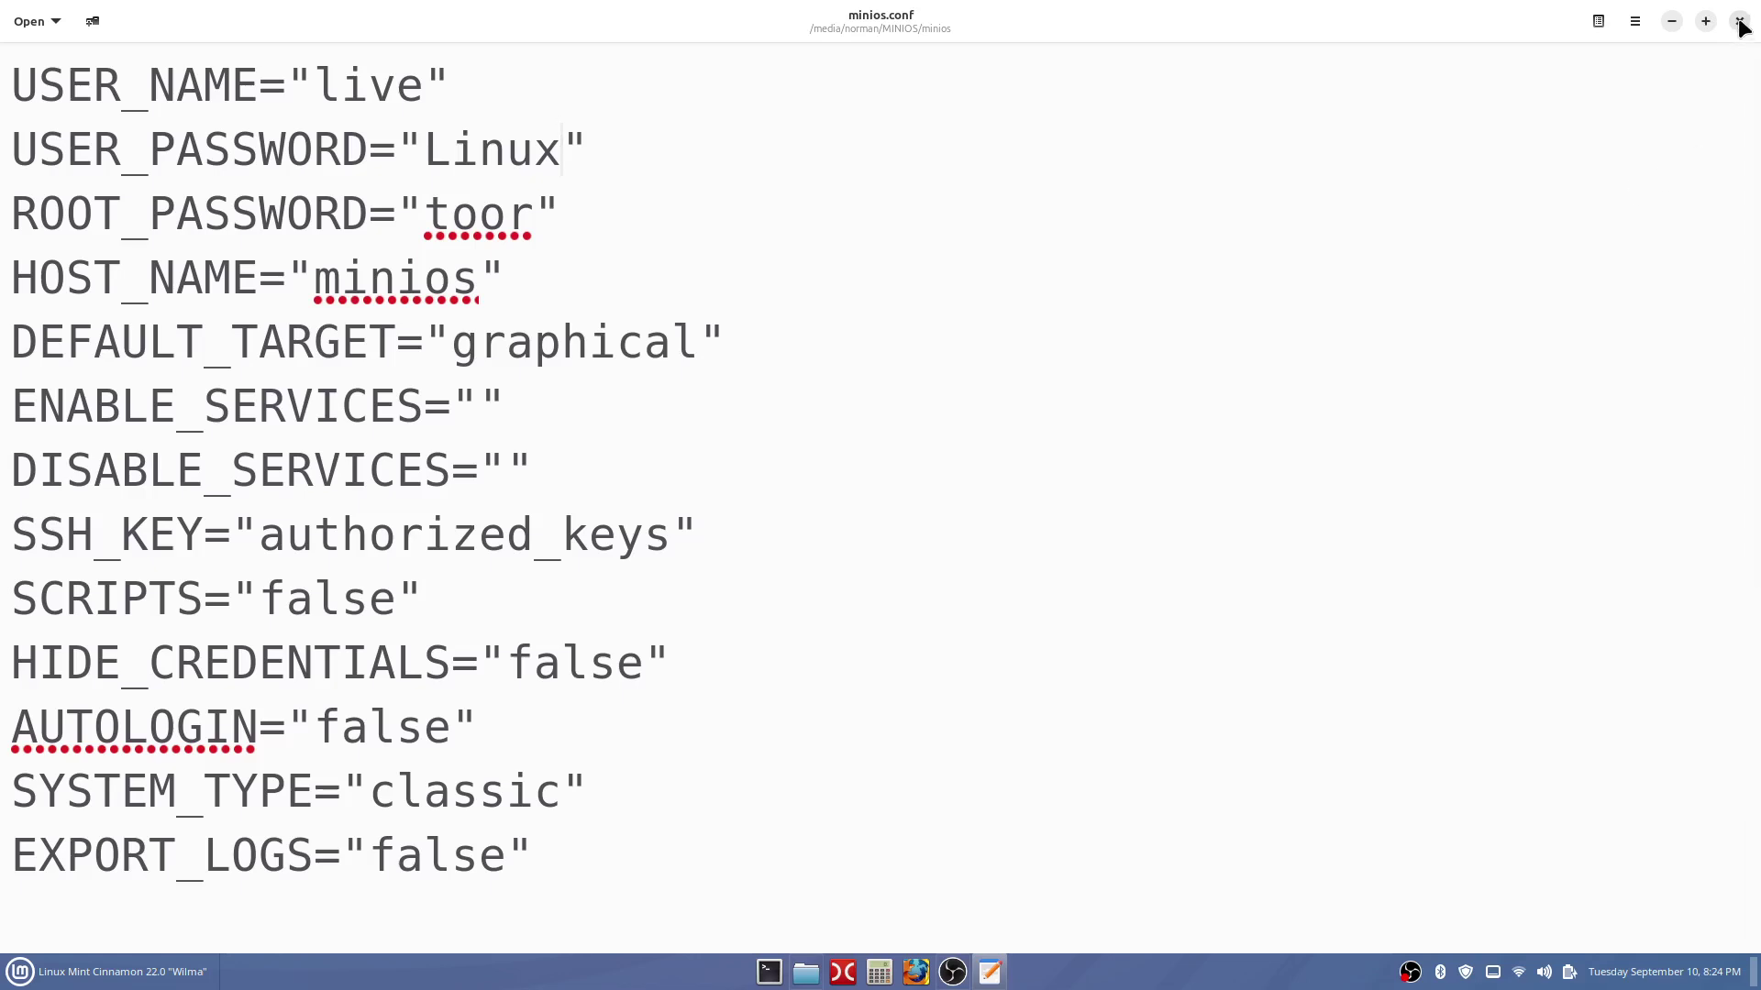
left_click(1740, 22)
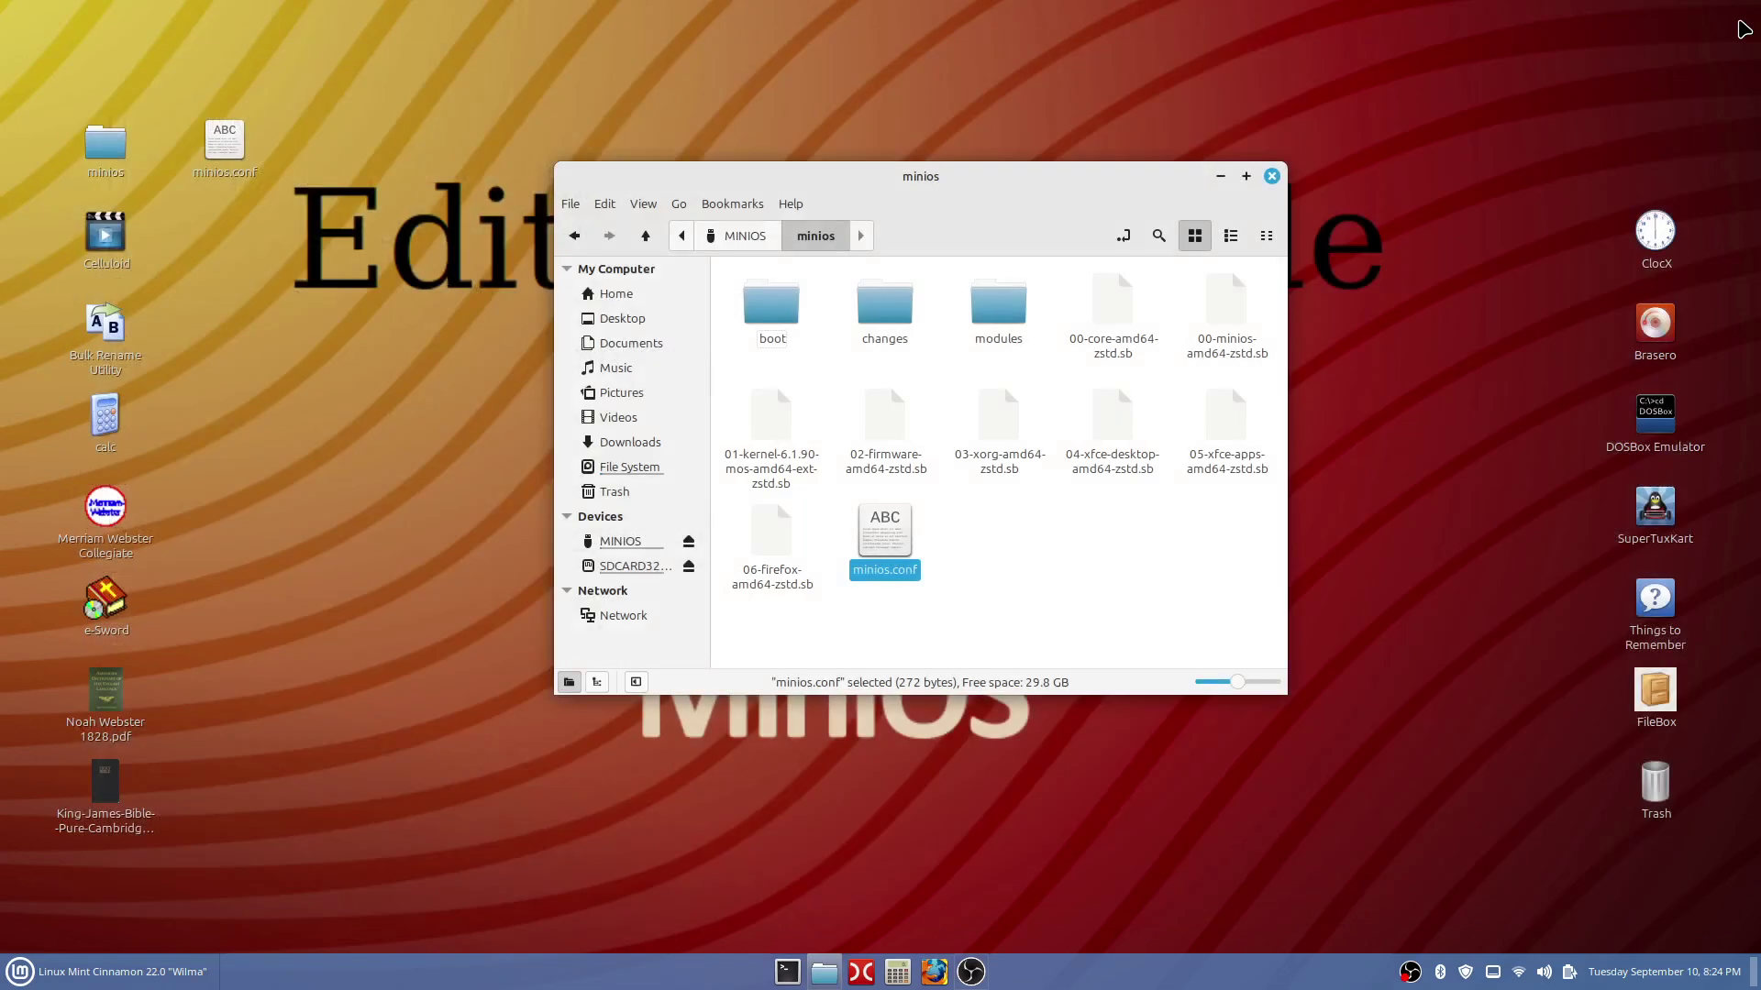
Reopen minios.conf, maximized and zoomed in, to confirm the saved changes.
double_click(897, 529)
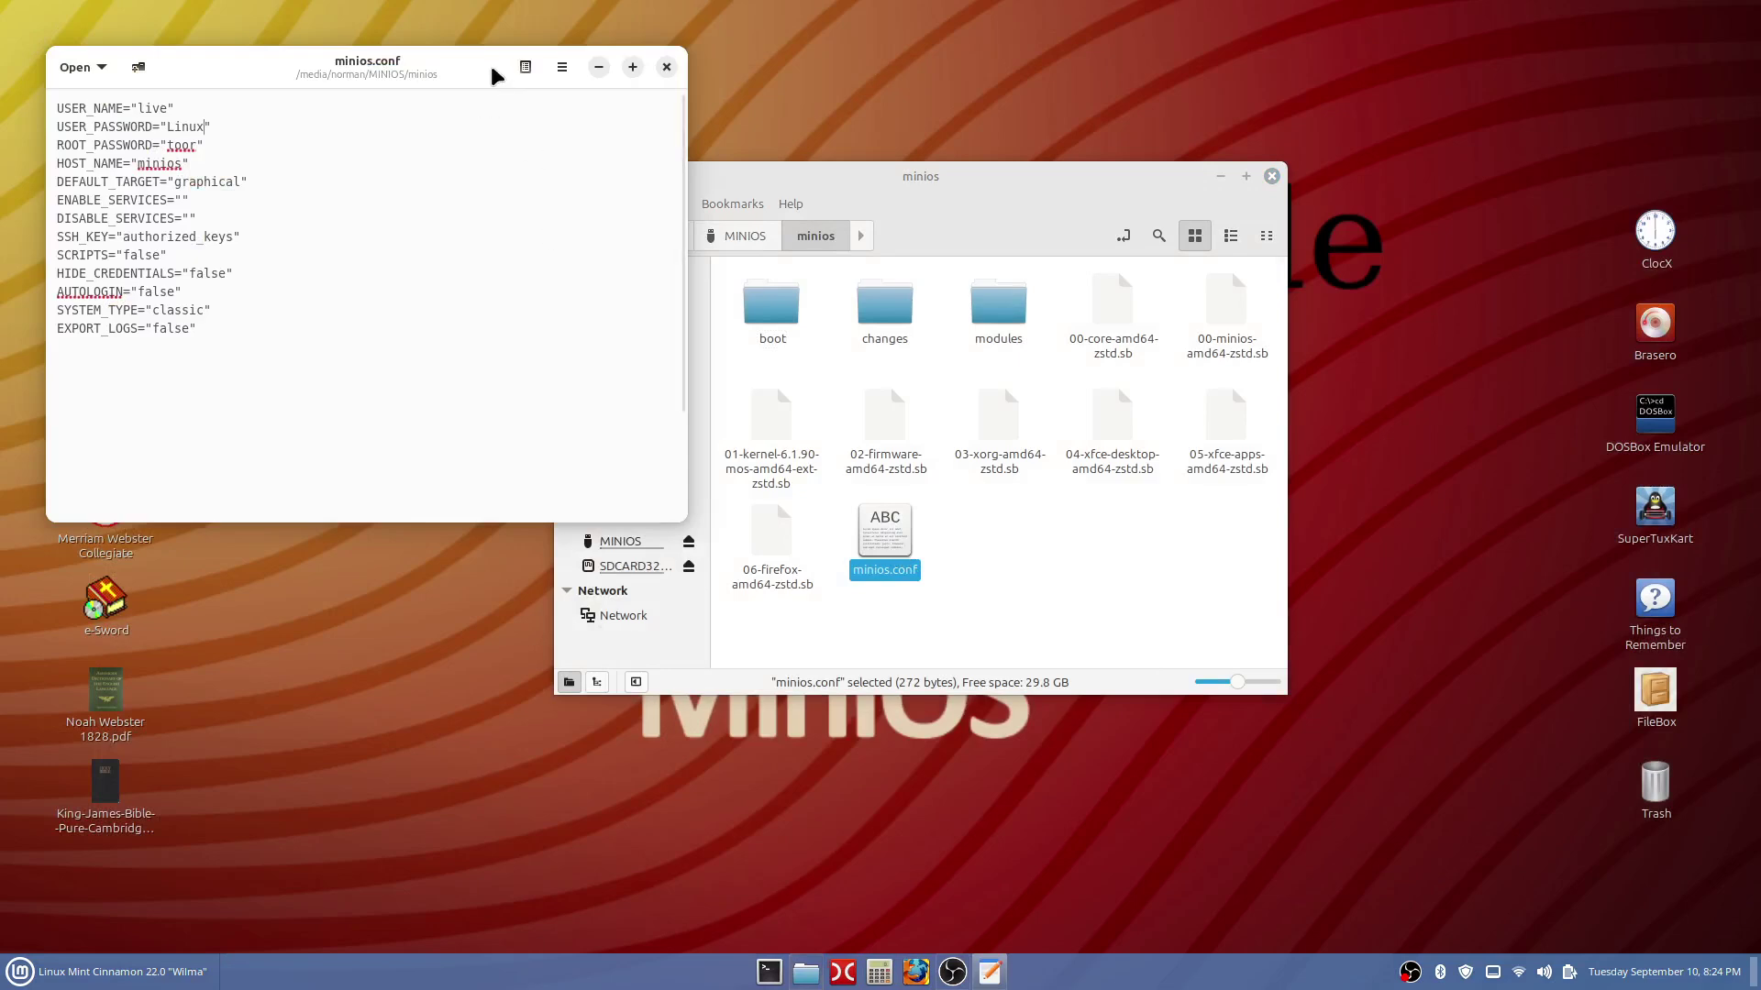
left_click_drag(514, 86, 1141, 361)
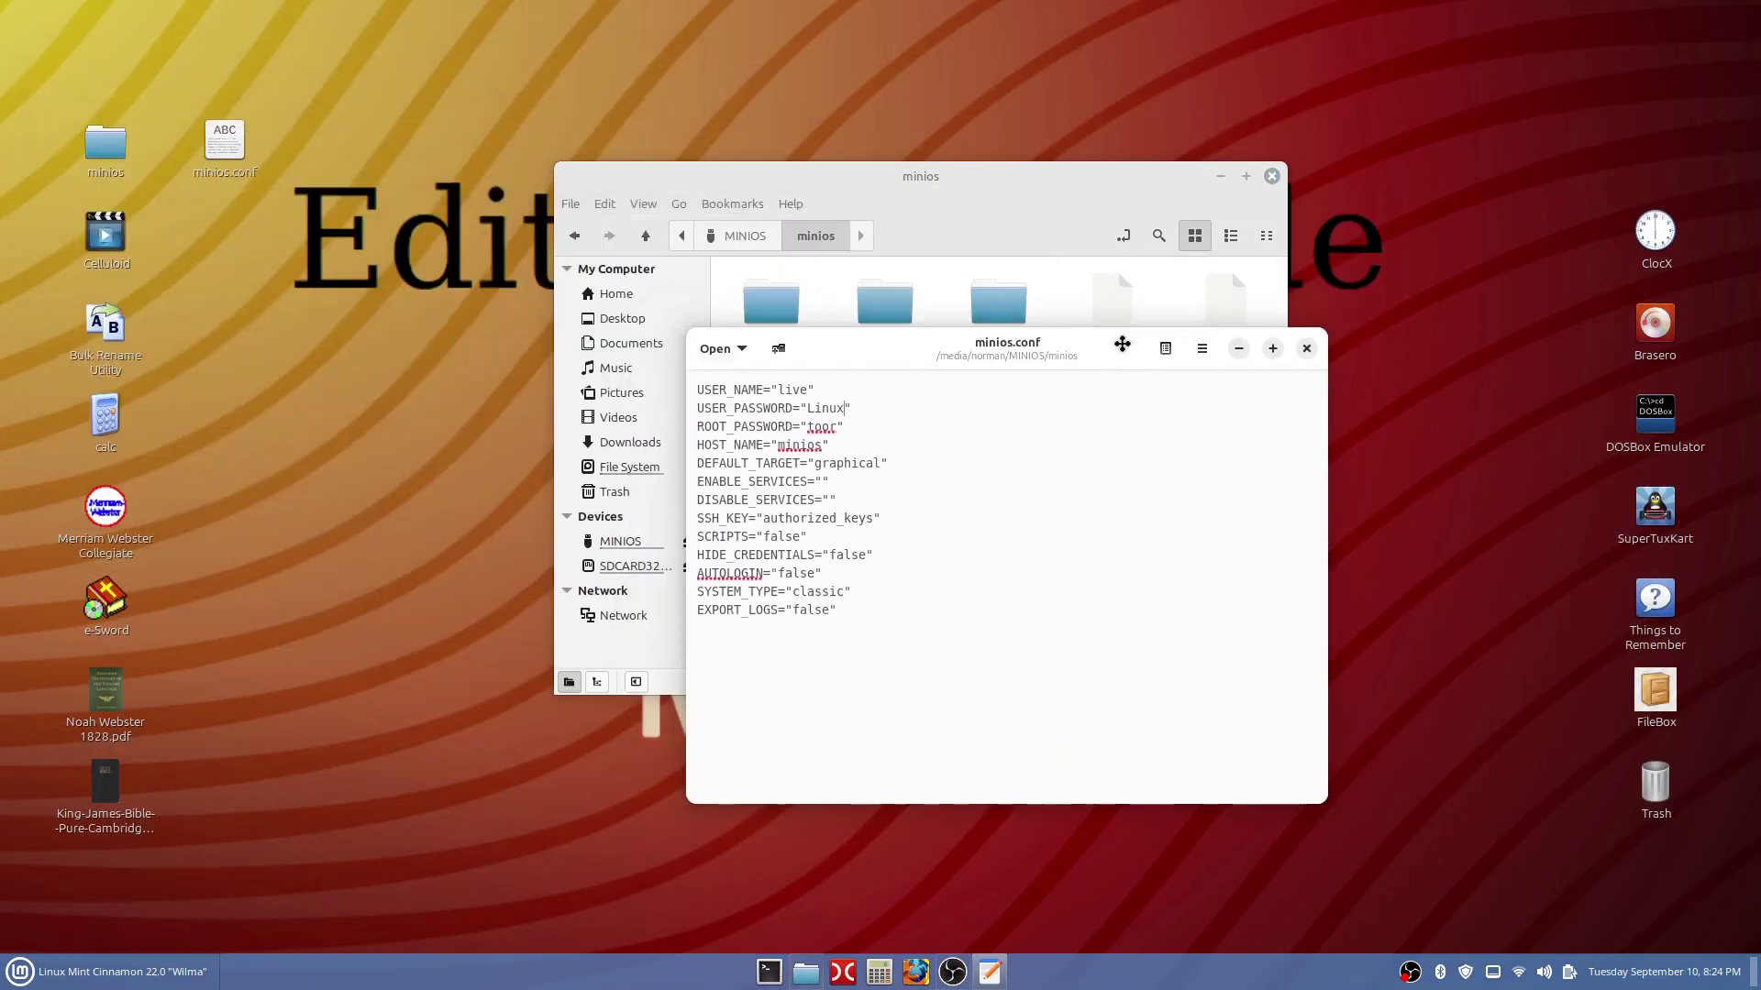
left_click(1265, 342)
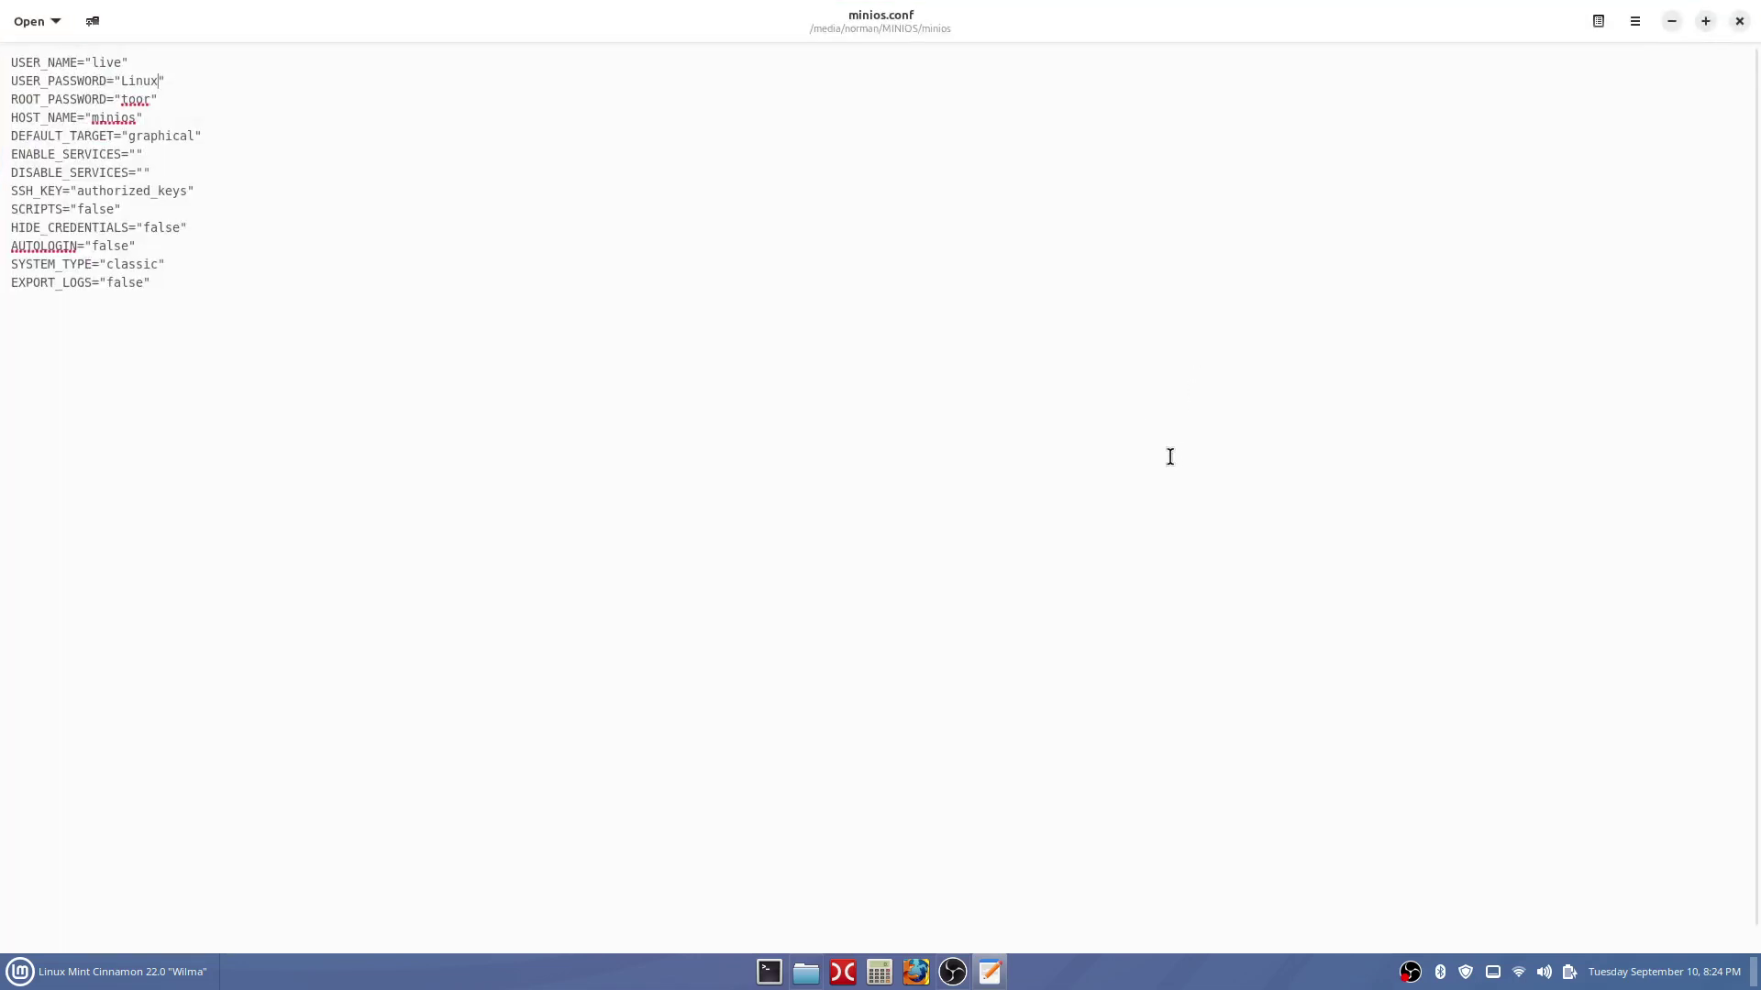
scroll(1170, 457, "up", 8)
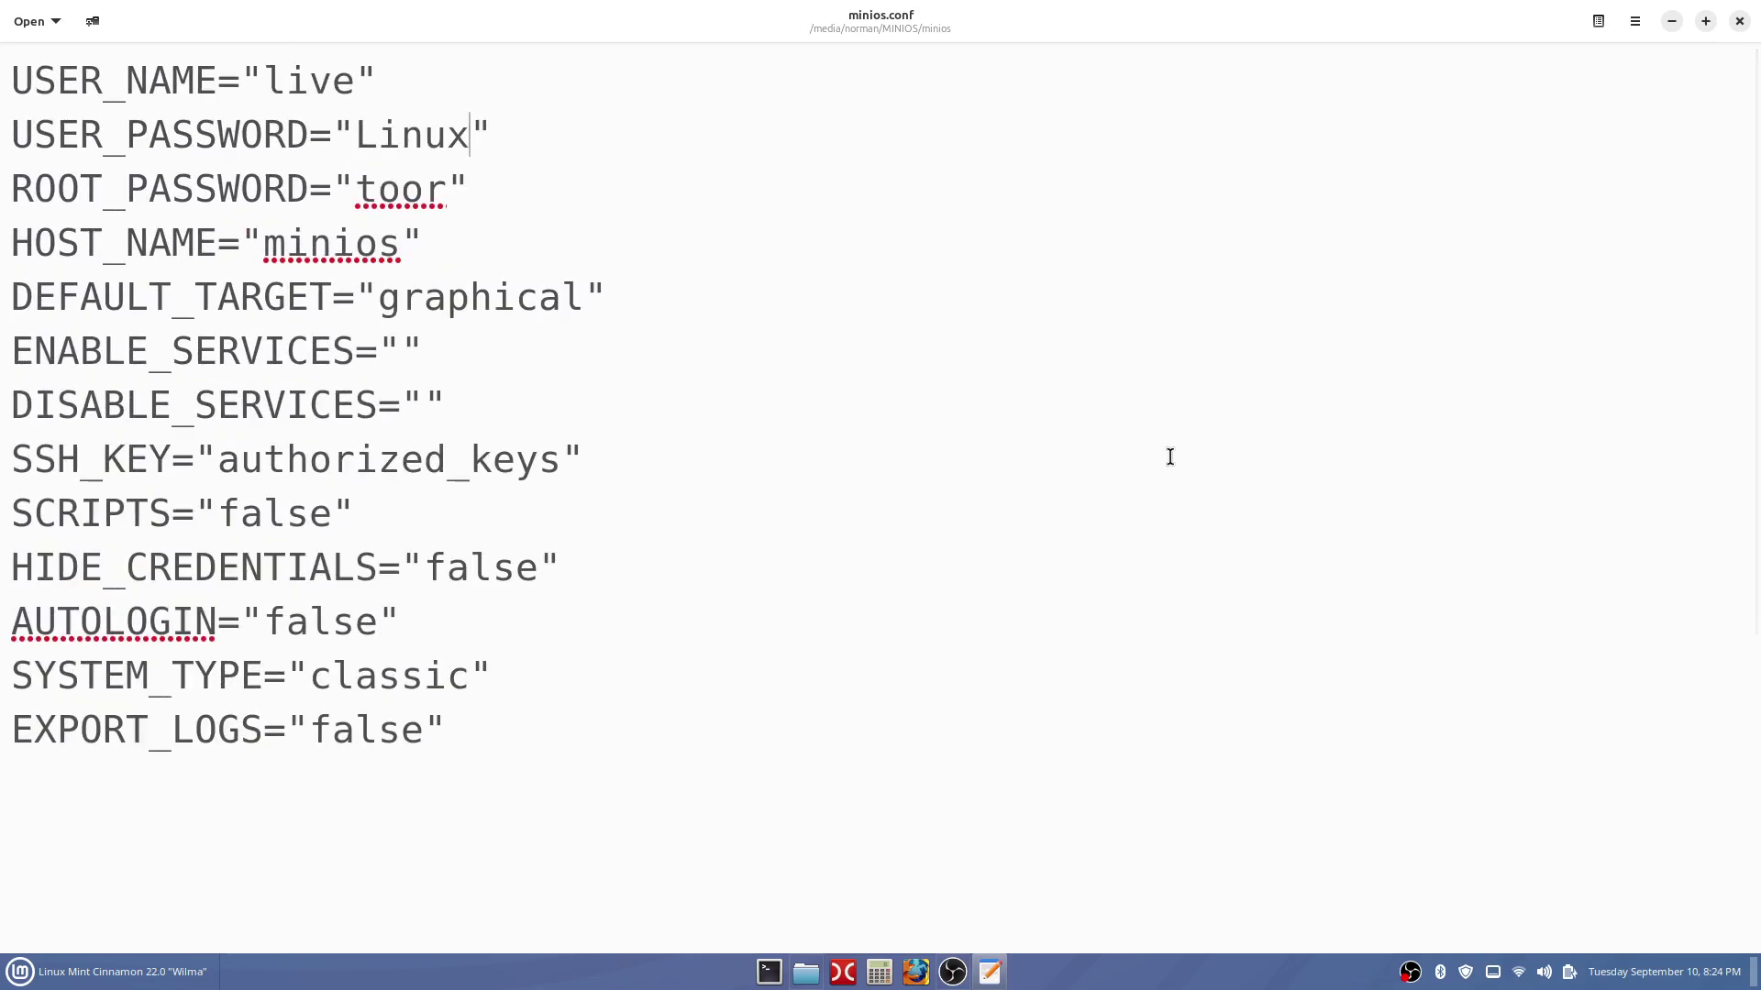
scroll(1170, 456, "up", 1)
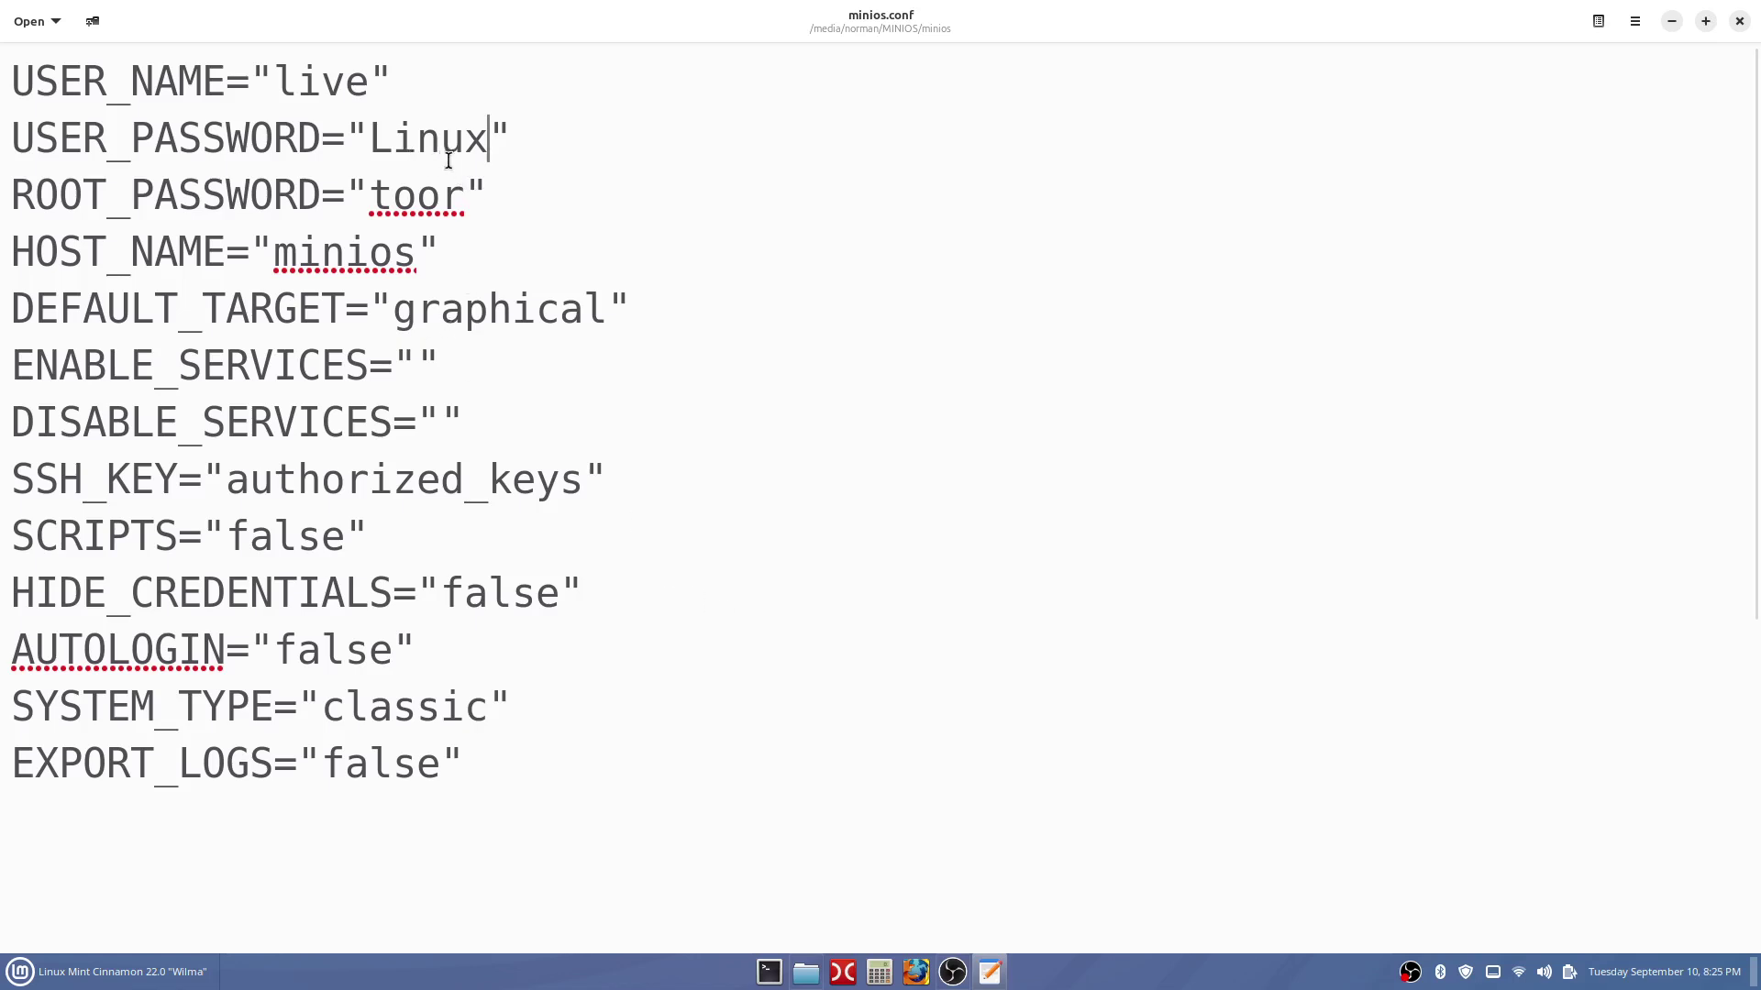
Close the minios.conf editor and select the minios.conf file on the desktop.
left_click(1739, 22)
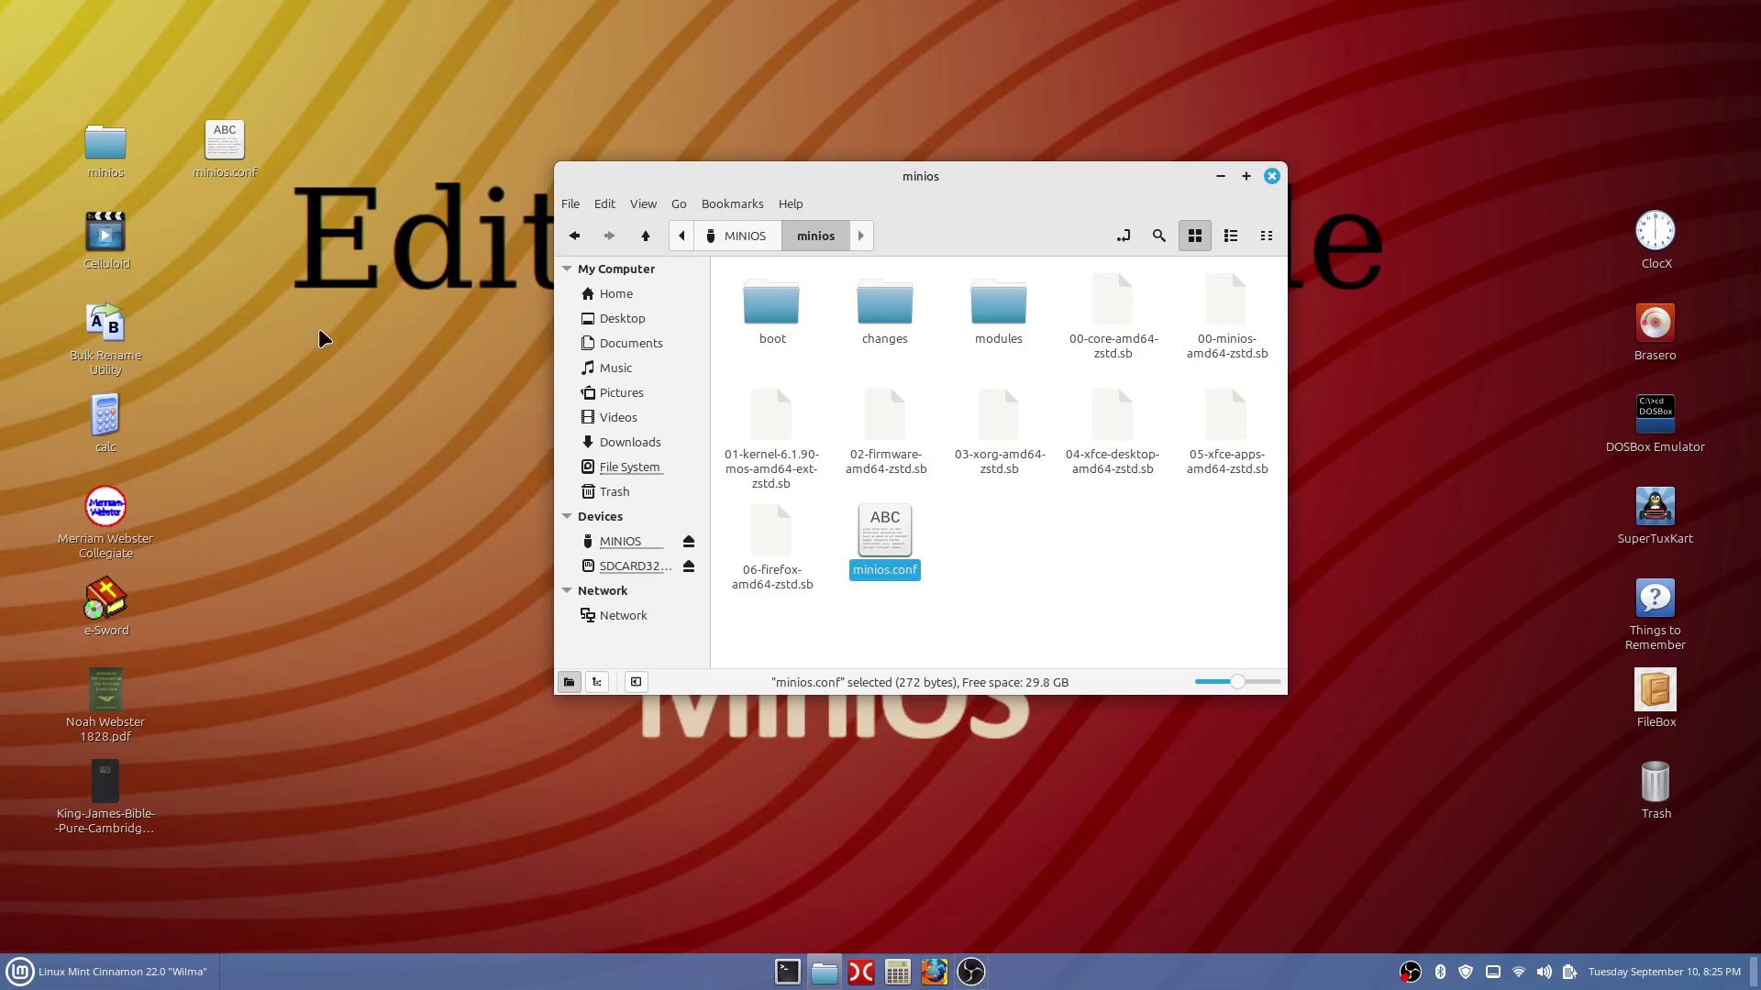
left_click(228, 159)
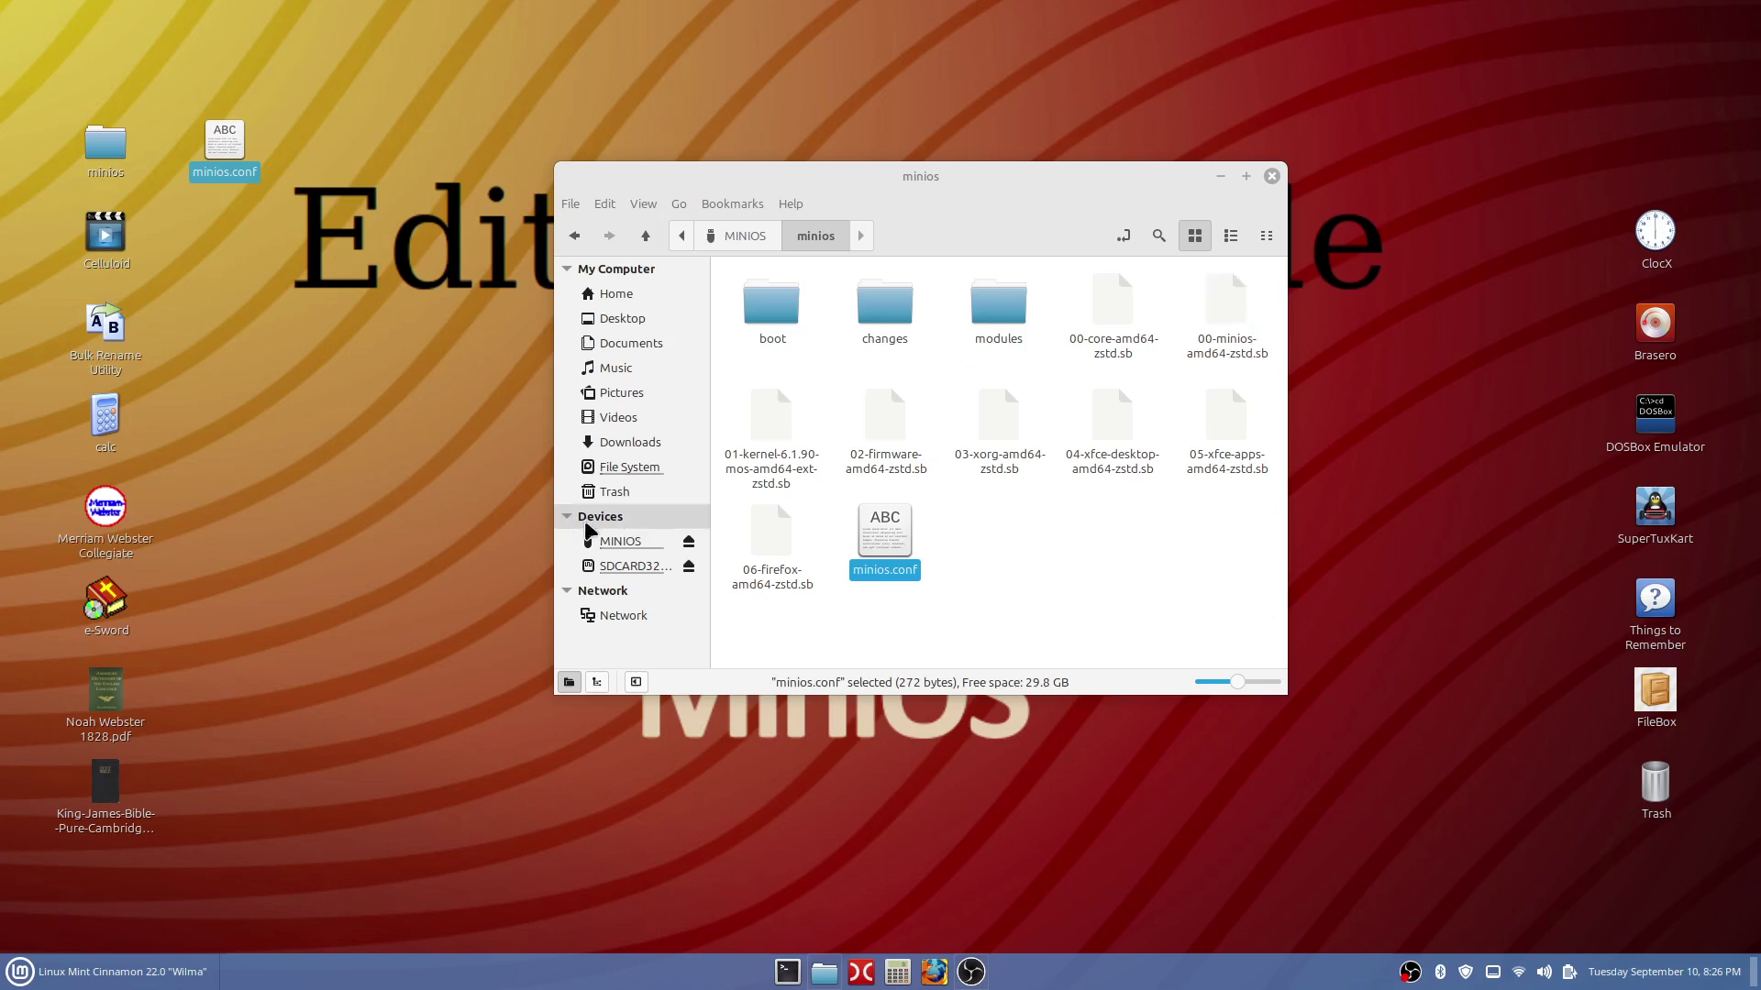
Open Properties for the MINIOS drive from the Devices sidebar.
right_click(619, 553)
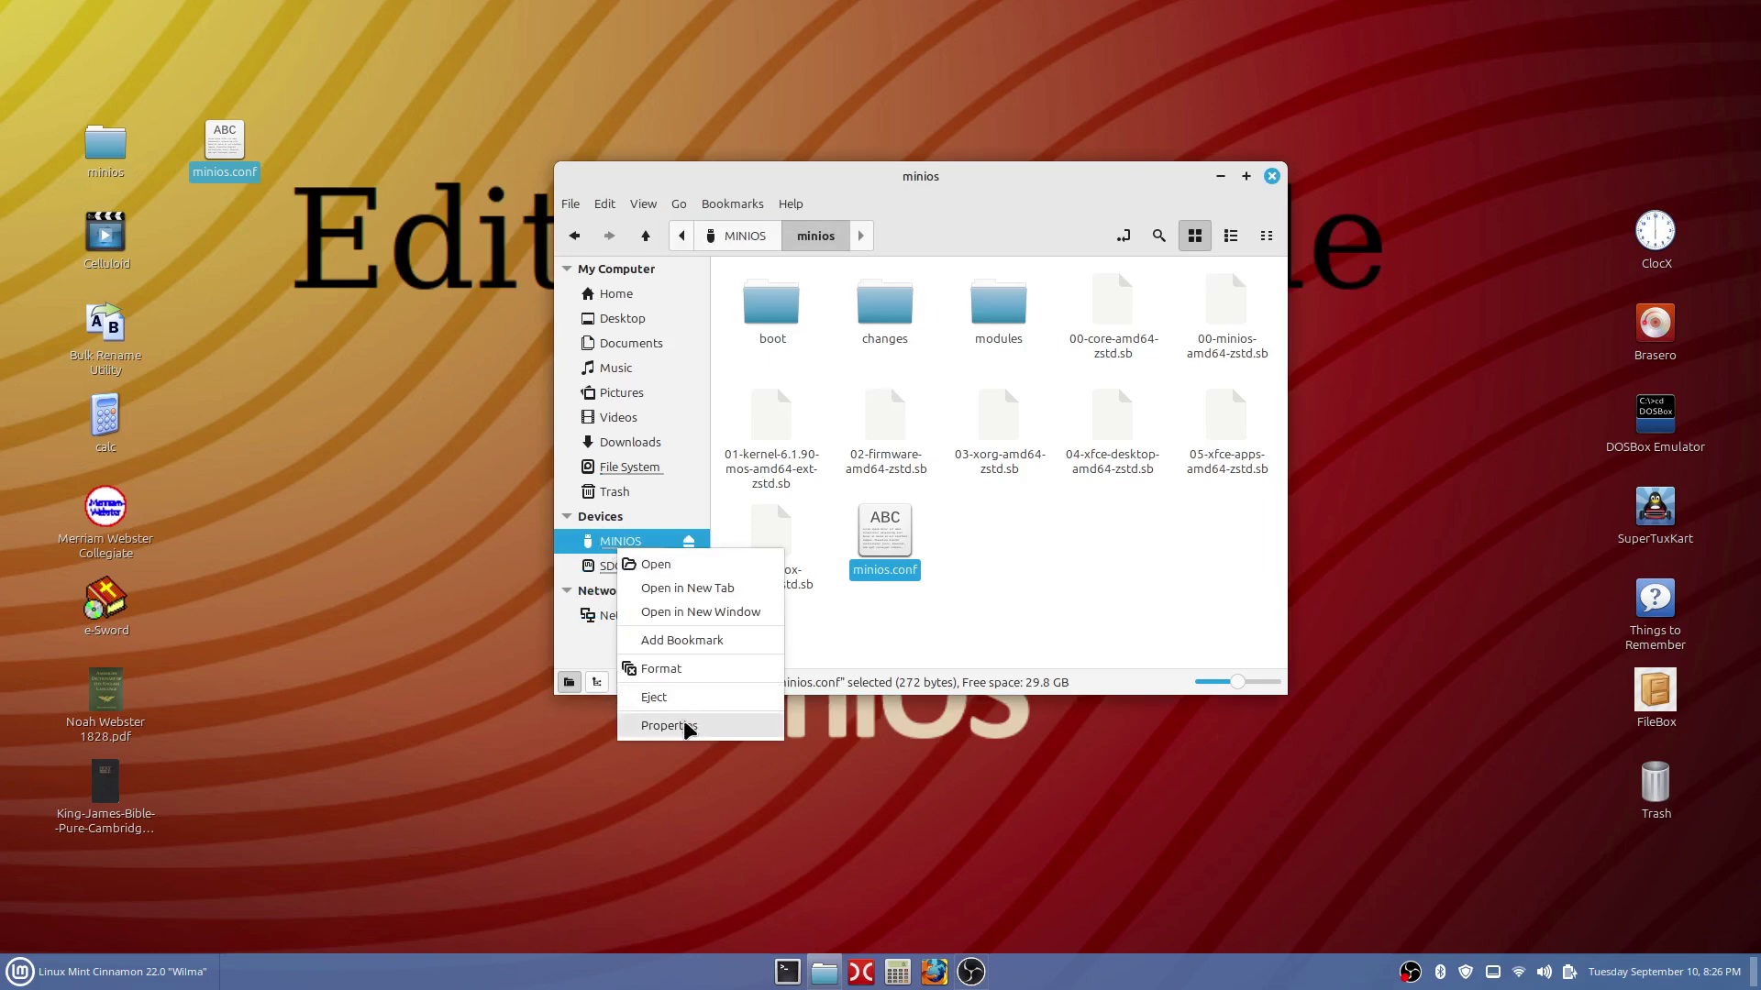
left_click(686, 726)
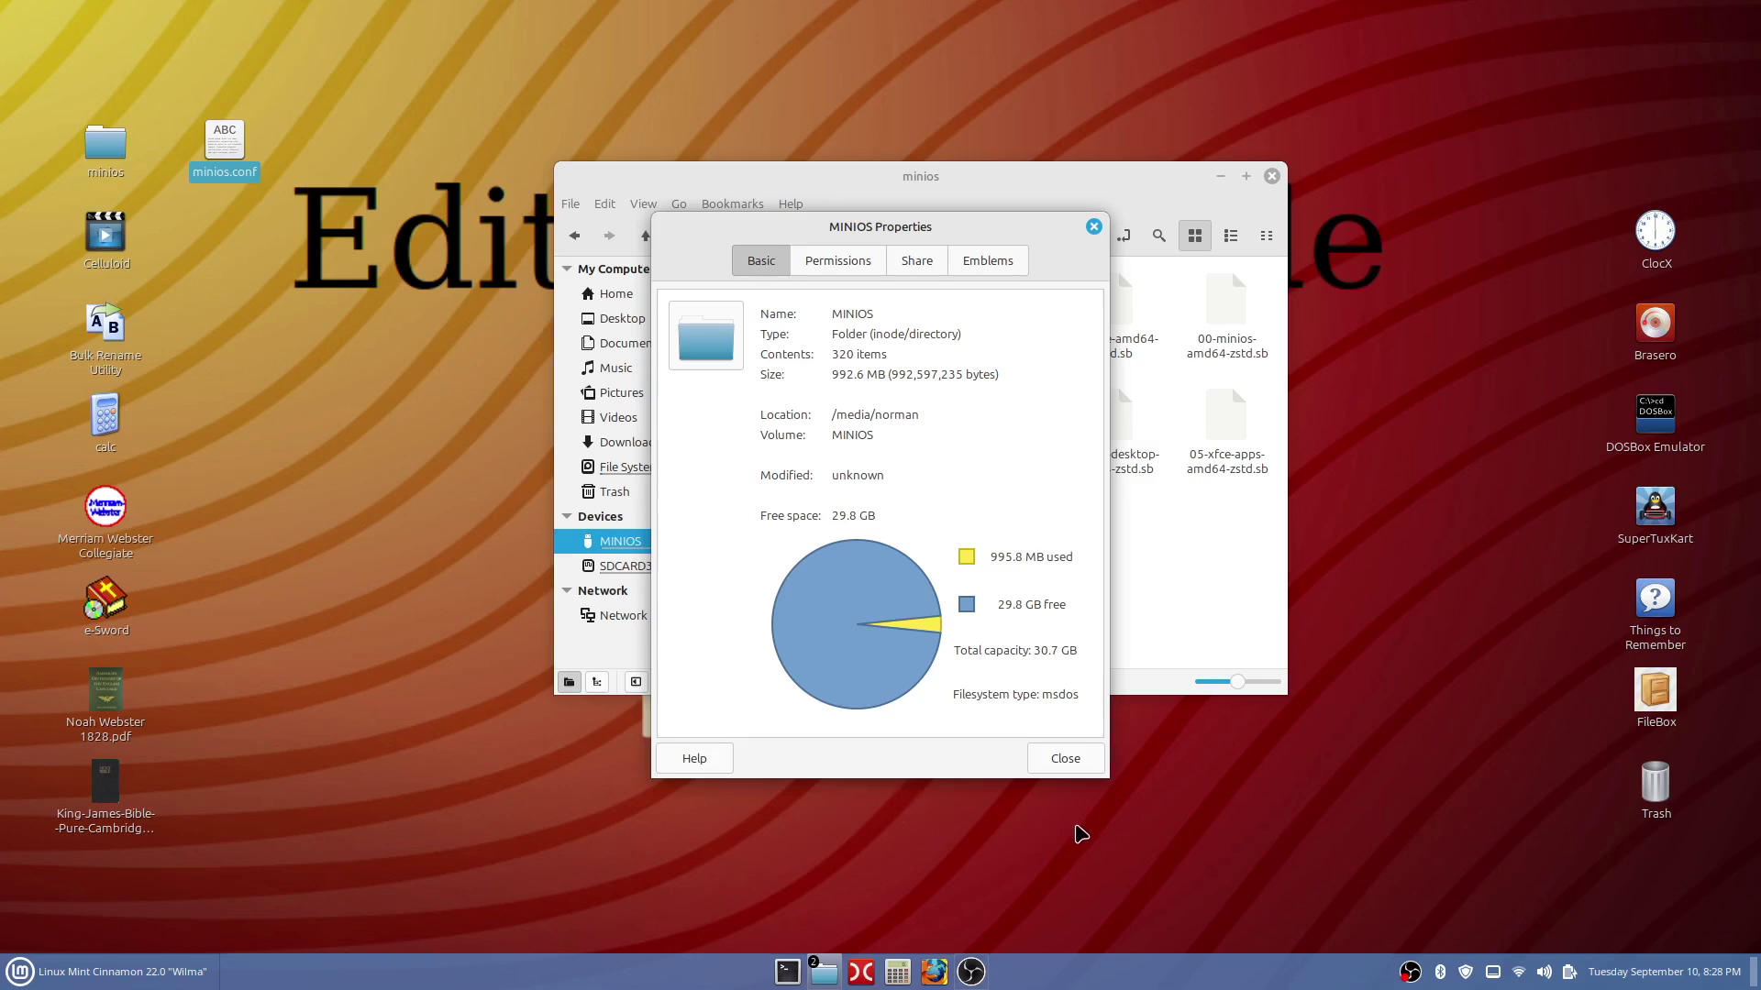
Close the MINIOS Properties dialog.
left_click(1065, 760)
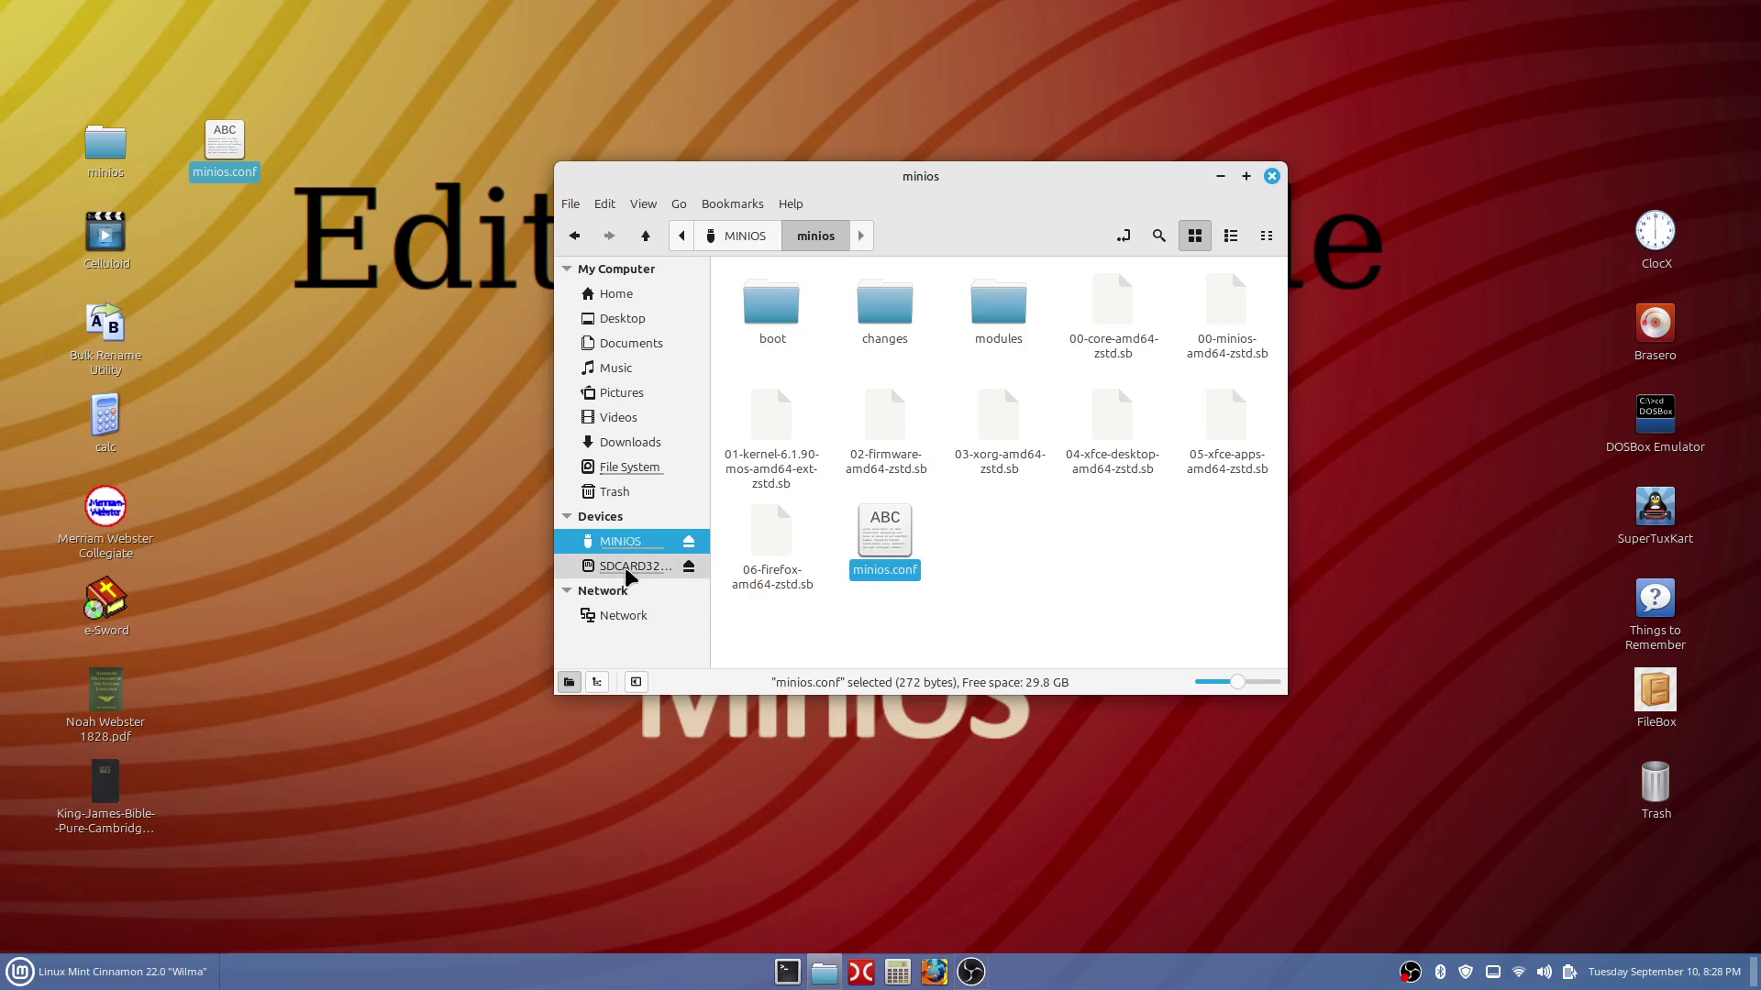